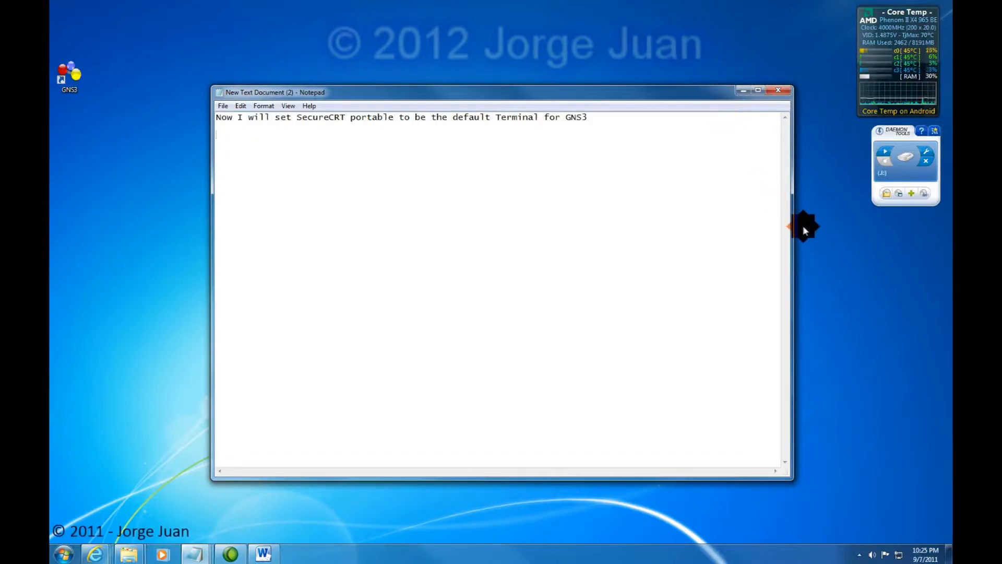
Add two numbered lines to the note: "1st. We need to have GNS3 already installed" and "2nd. Download SecureCRT portable".
type("1st. We need to have GNS3 already installed")
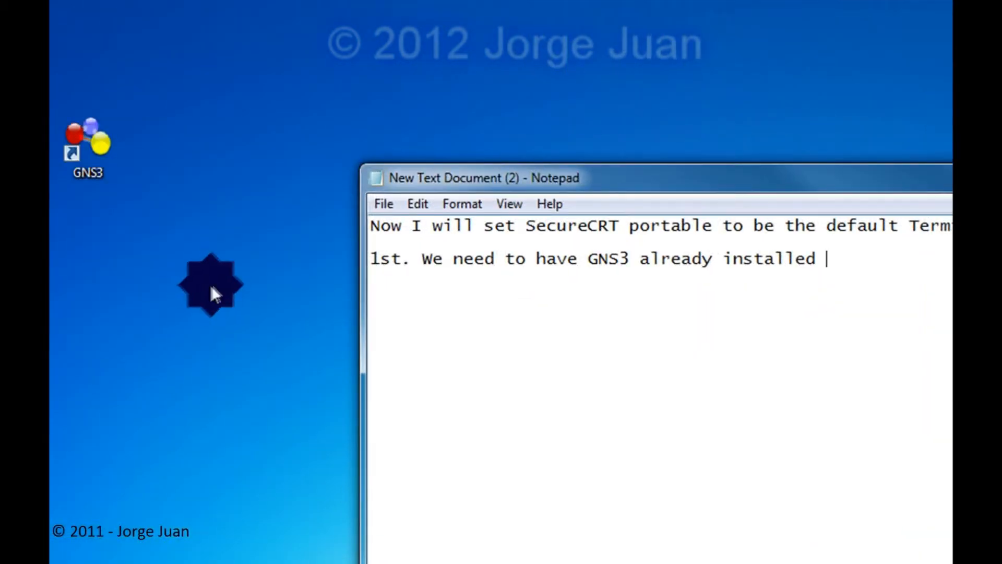
key("Return")
key("Return")
type("2nd. Download SecureCRT portable")
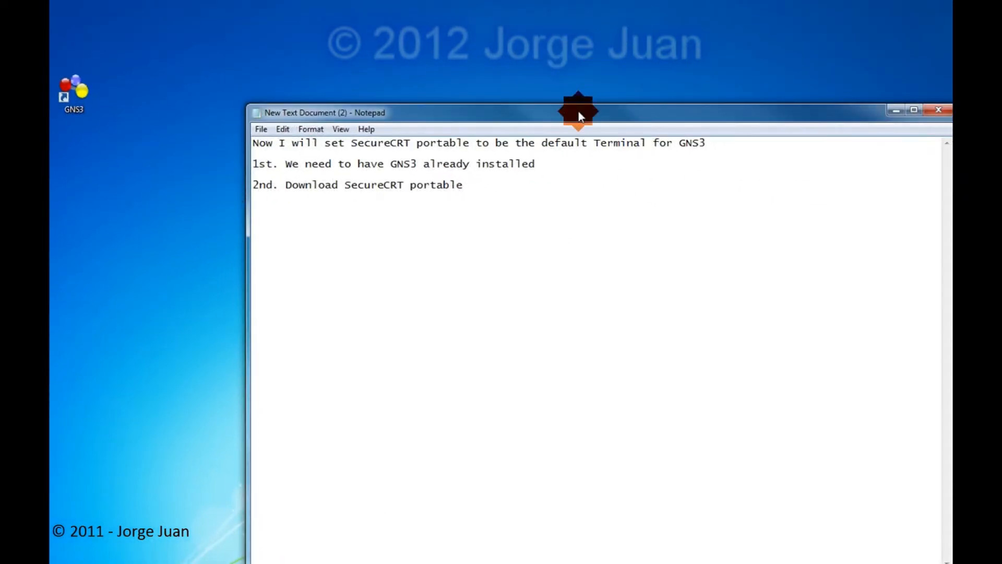
Rearrange the note window and the M3N-7PC GNS3 stuff folder window, and return to the note.
left_click_drag(578, 111, 558, 245)
left_click_drag(555, 205, 531, 55)
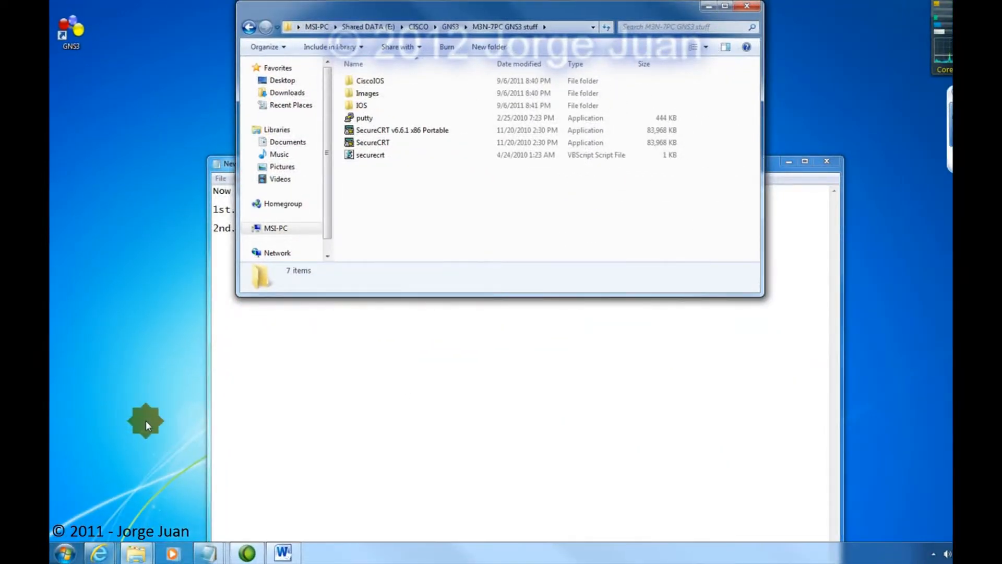
left_click(226, 311)
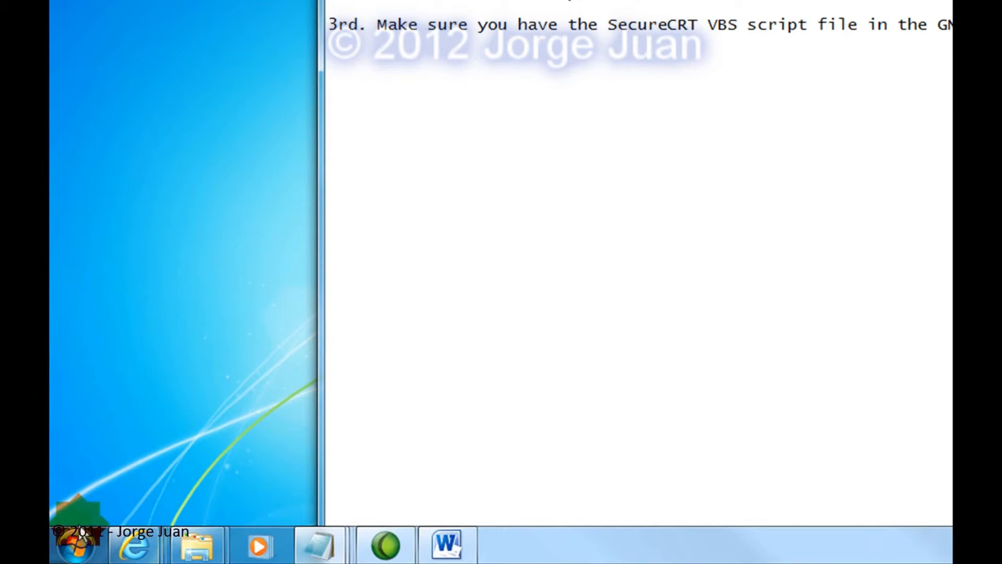
Browse to the GNS3 folder in Program Files (x86) on Local Disk (C:) and select the securecrt VBScript file.
left_click(76, 545)
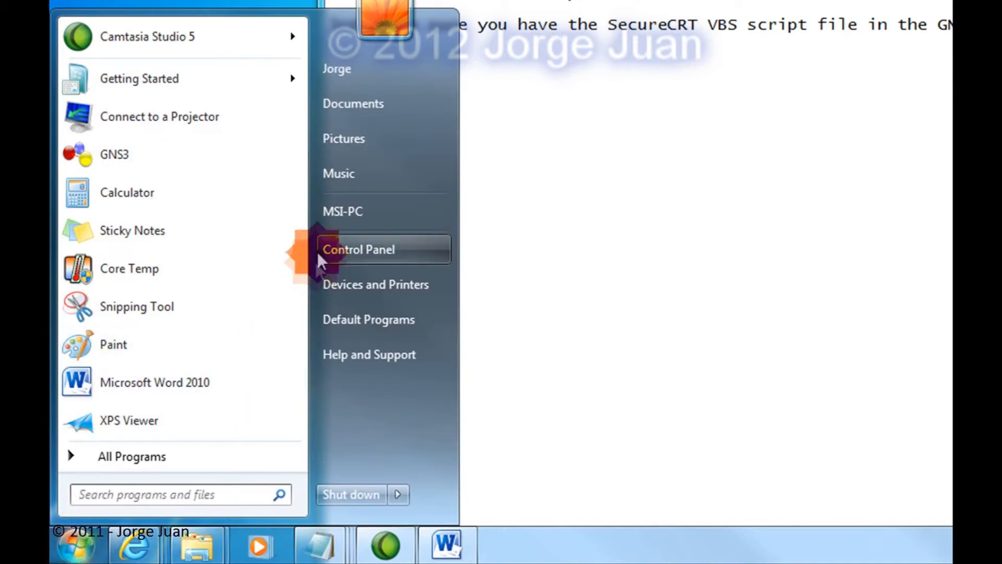
left_click(334, 211)
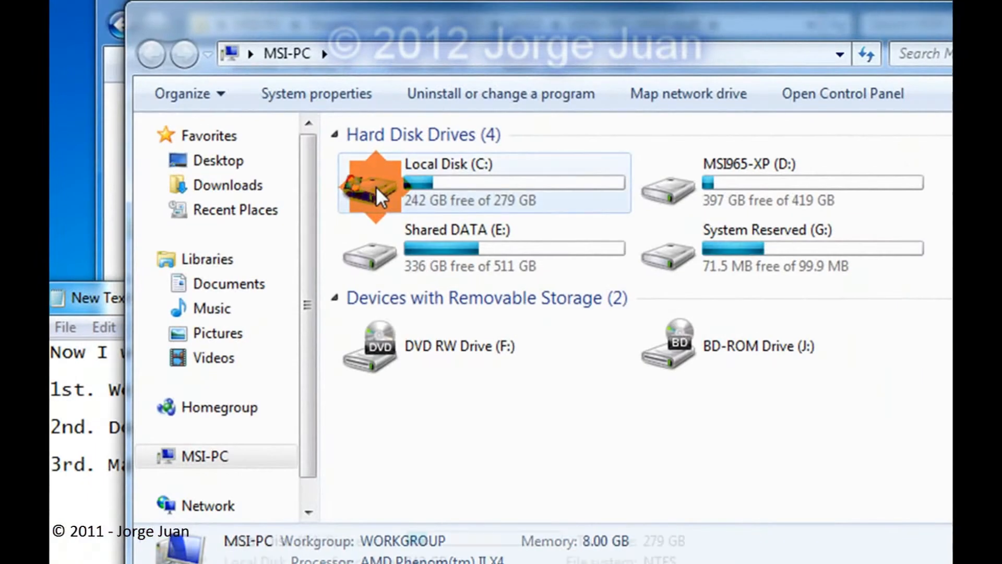
double_click(375, 186)
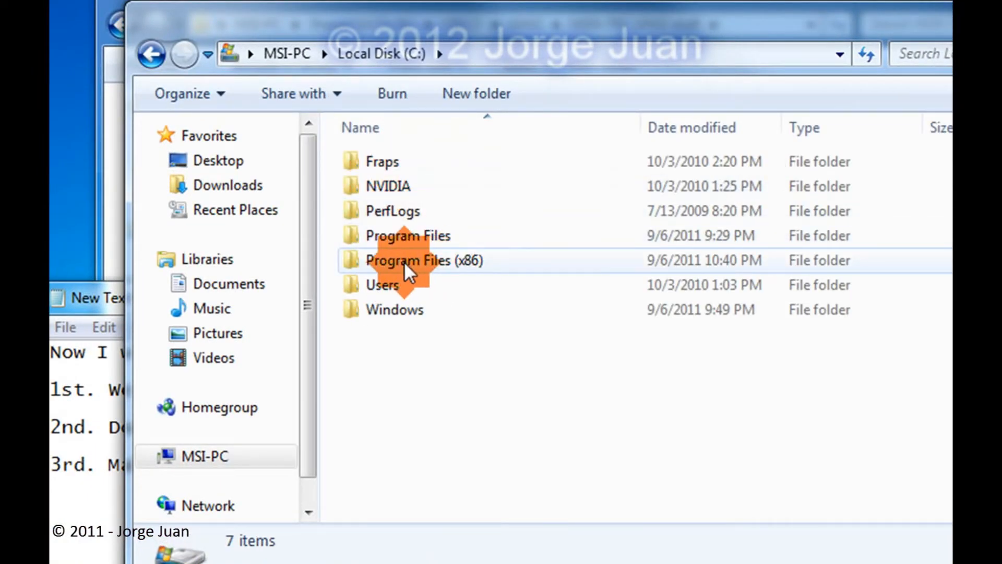
mouse_move(404, 262)
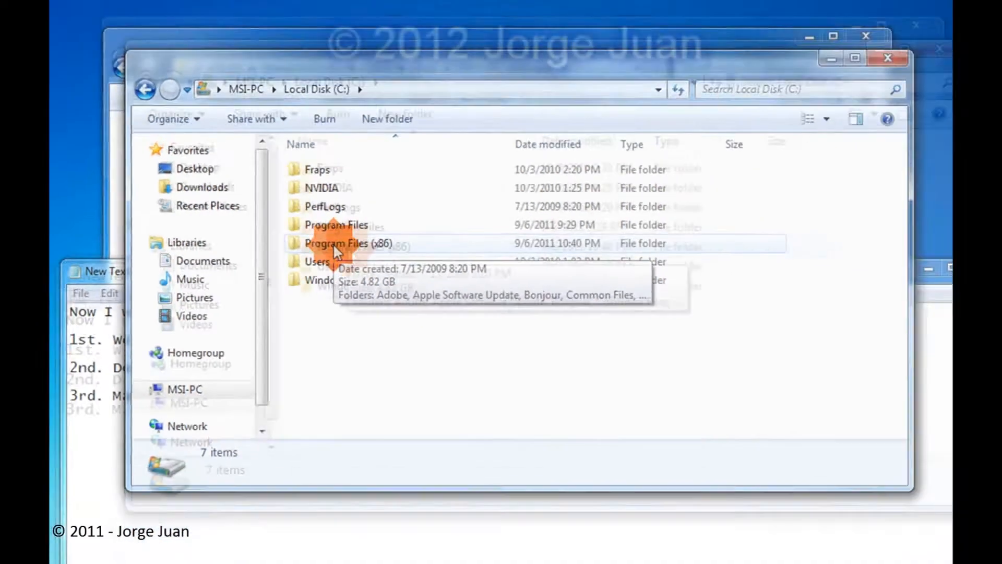
double_click(334, 243)
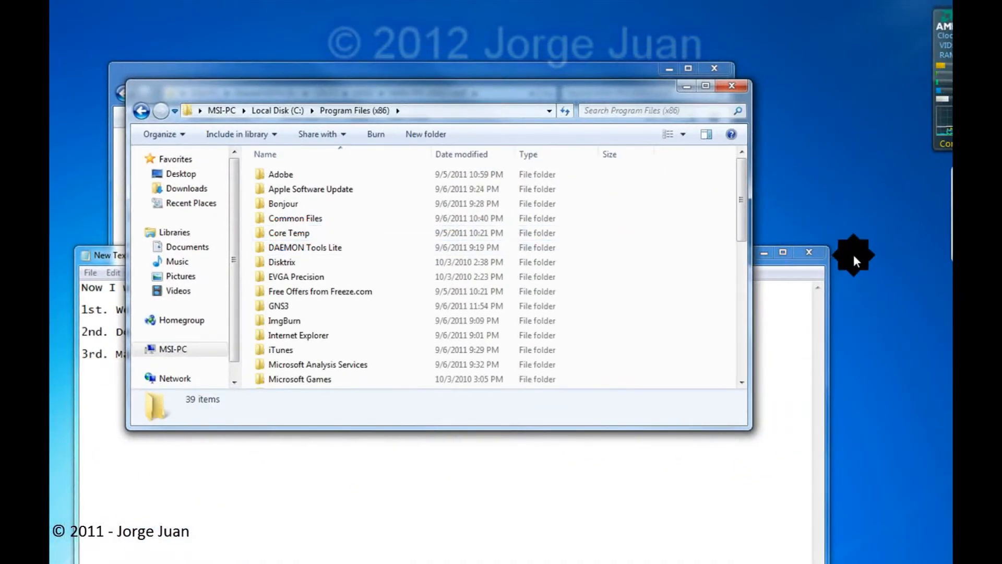
left_click_drag(742, 186, 738, 212)
double_click(279, 232)
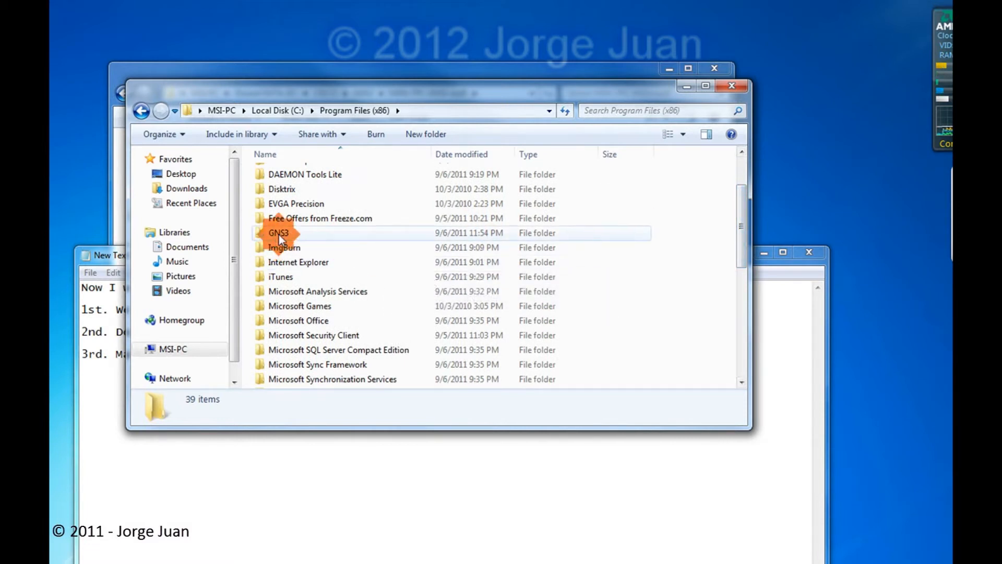
left_click_drag(729, 194, 721, 349)
left_click(299, 292)
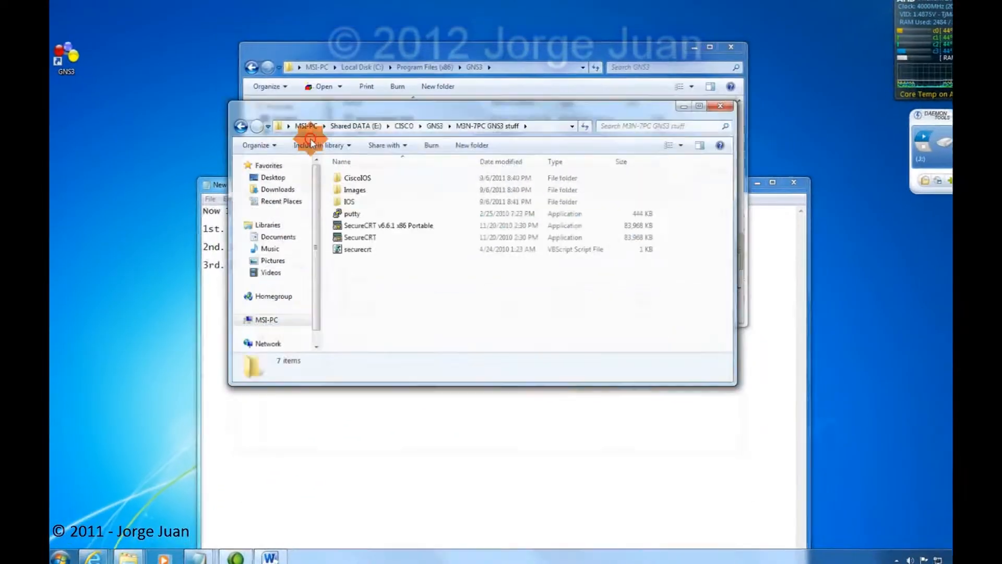
Copy the SecureCRT application from the M3N-7PC GNS3 stuff folder into the GNS3 program folder, granting administrator permission.
left_click_drag(311, 140, 347, 320)
mouse_move(397, 446)
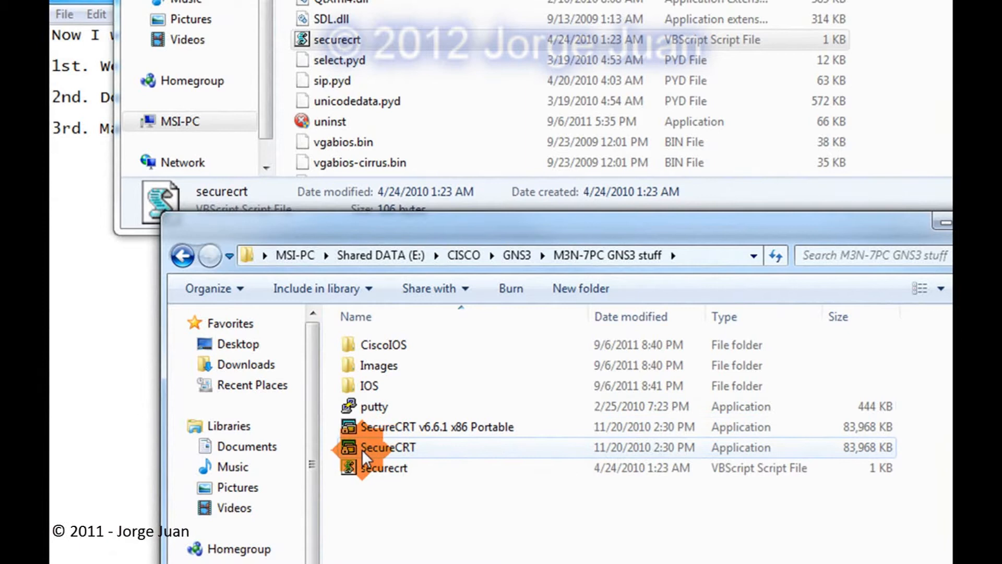
left_click_drag(362, 449, 477, 87)
left_click(522, 100)
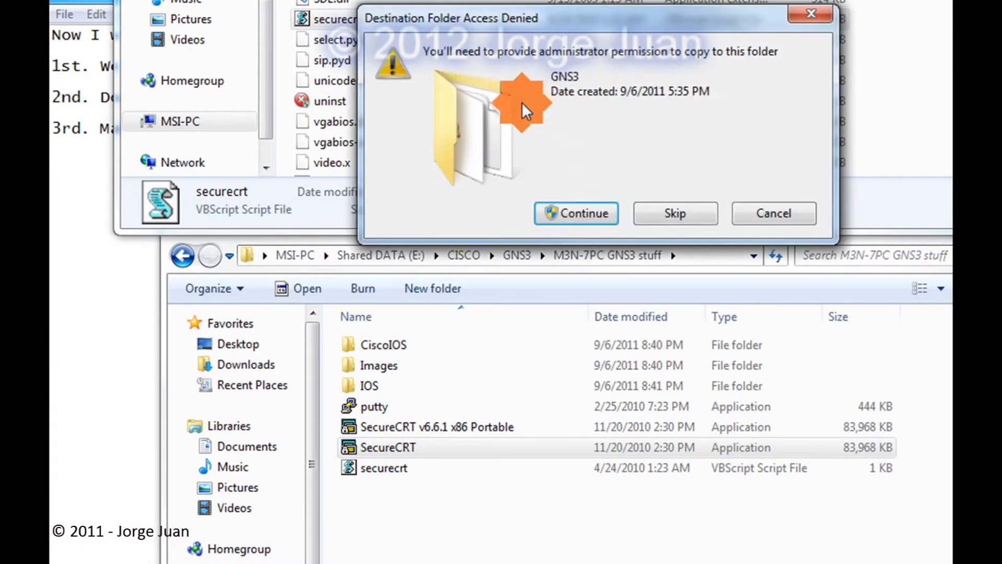
left_click(572, 212)
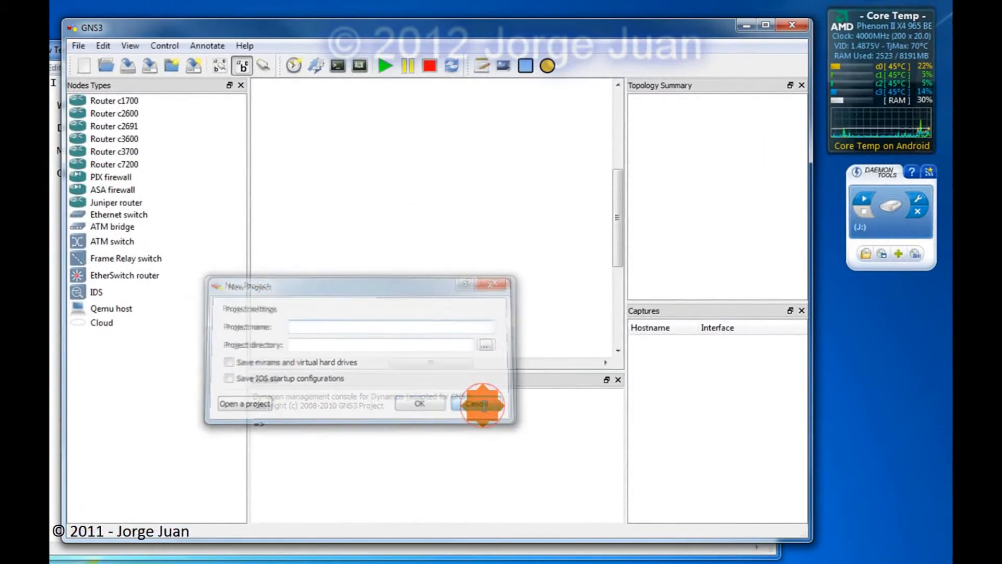
In GNS3, dismiss the New Project dialog and open the terminal settings in the general preferences.
left_click(495, 397)
left_click(104, 46)
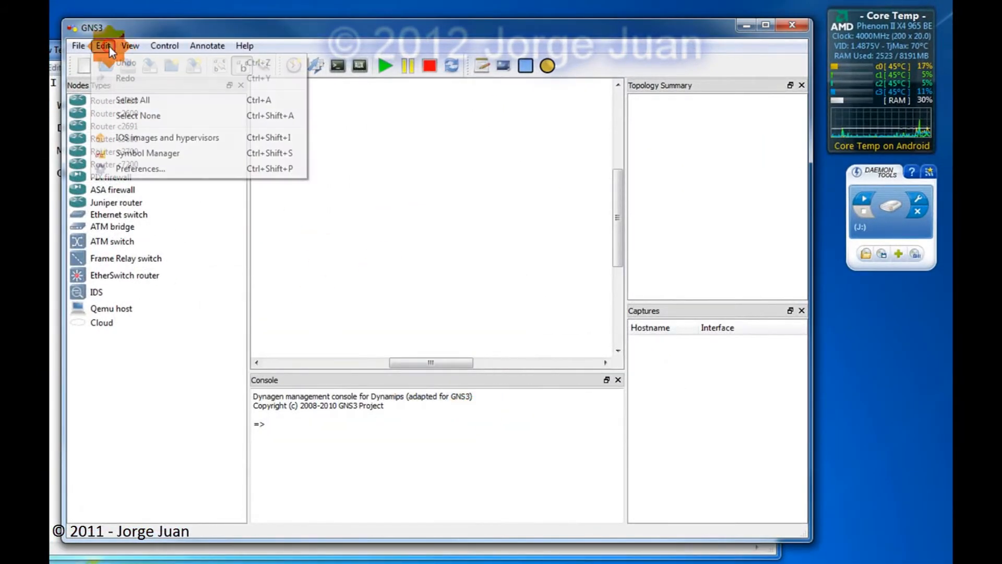
left_click(155, 170)
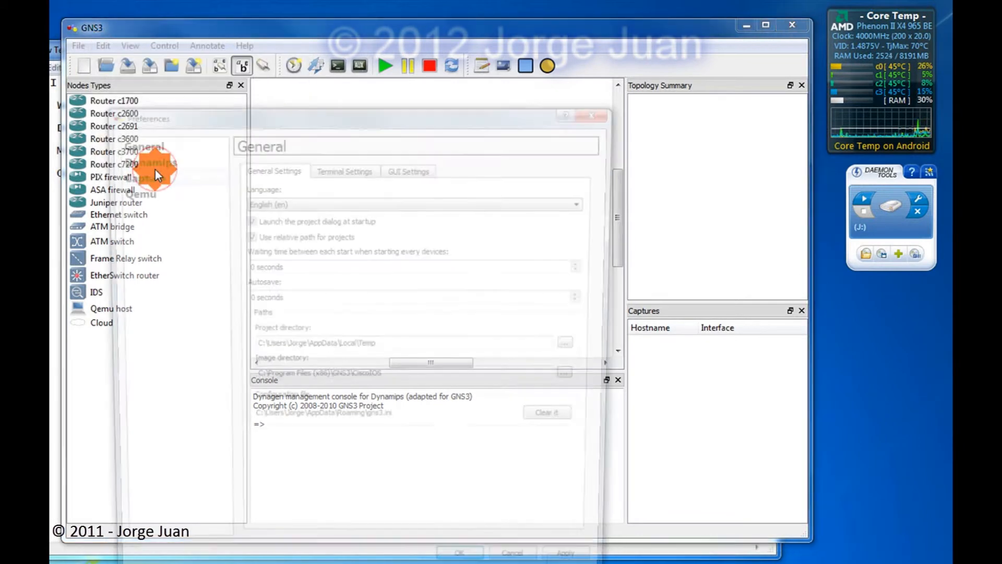
left_click_drag(349, 107, 501, 101)
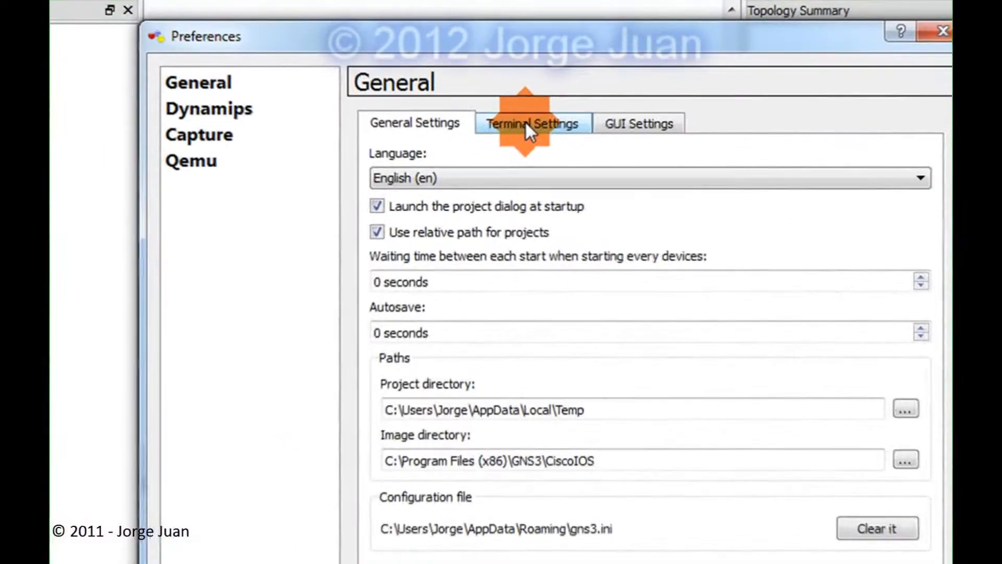
left_click(490, 155)
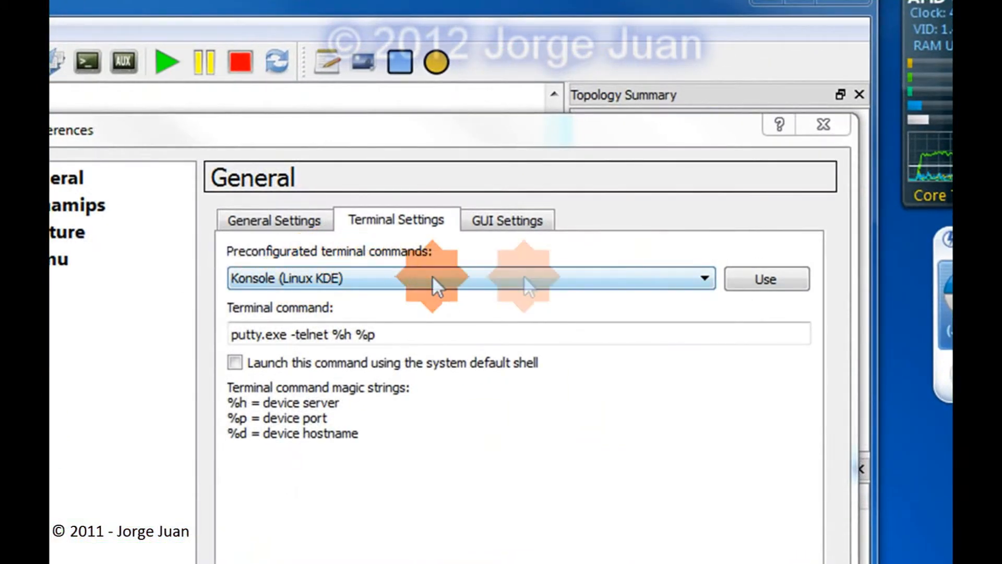
Apply the preconfigured terminal command for SecureCRT (Windows 64 bits).
left_click(704, 280)
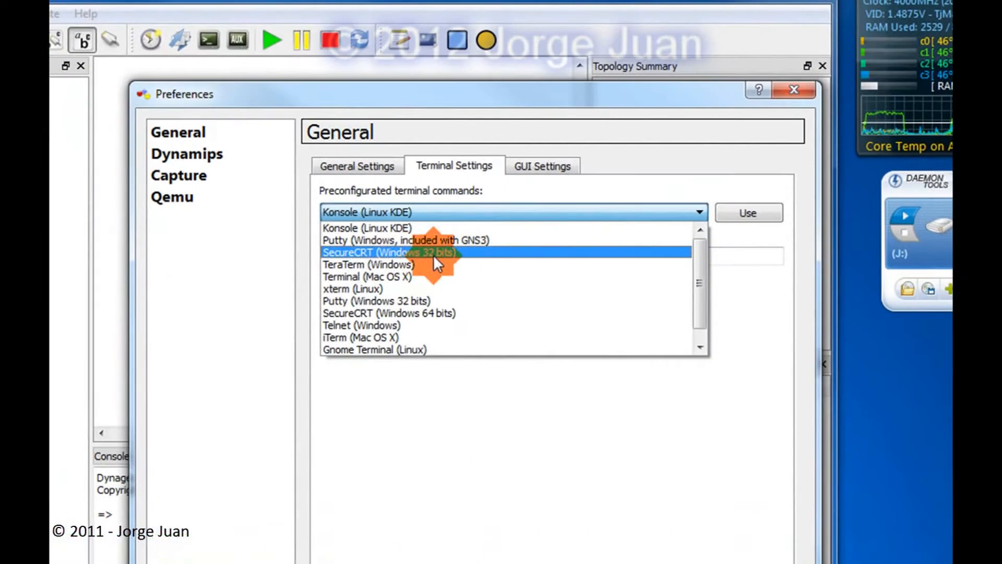
left_click(441, 313)
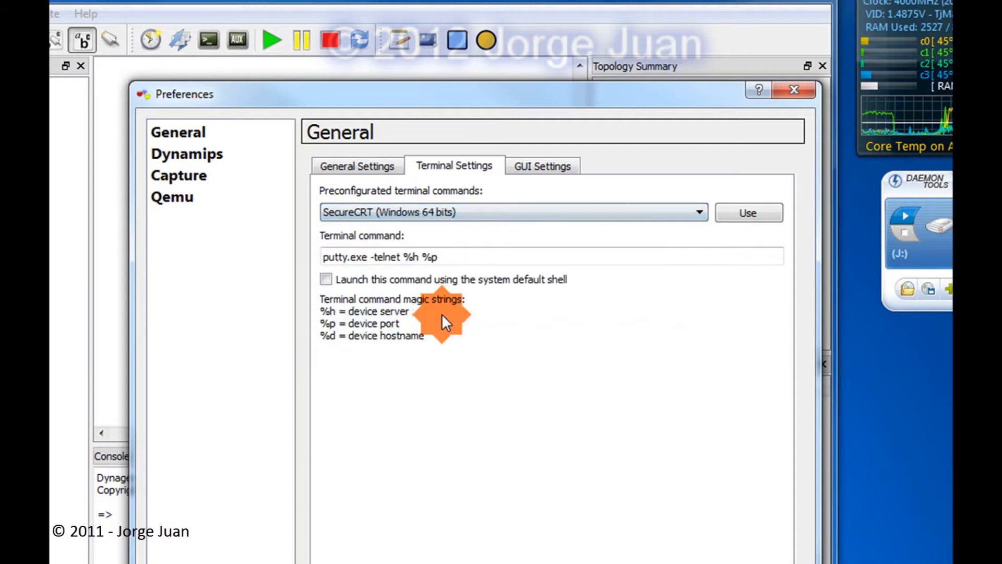
left_click(747, 215)
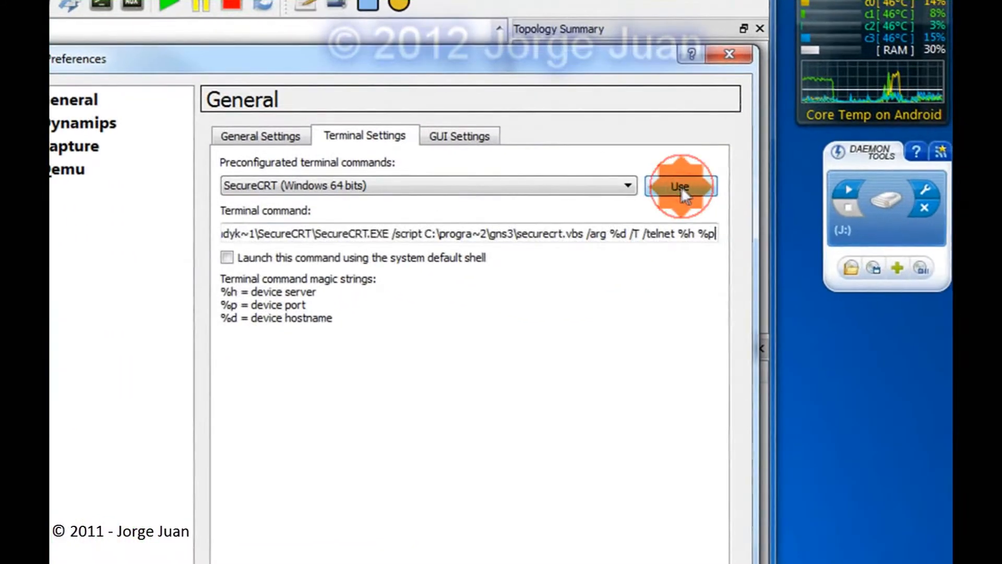
Read through the SecureCRT terminal command, examining the executable path, the securecrt.vbs script path and the arguments.
left_click(436, 263)
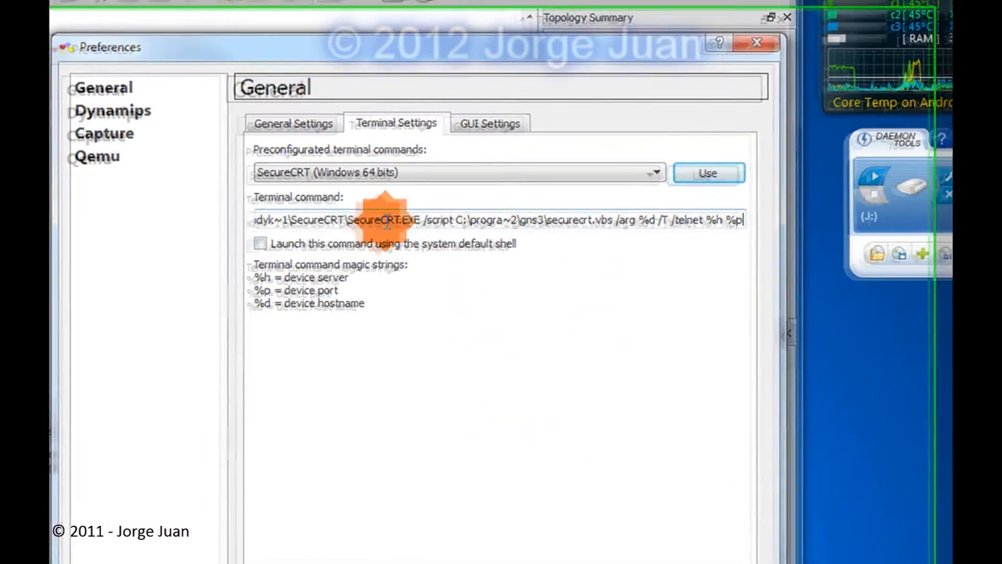
key("Left")
key("Left")
key("Left")
key("Left")
key("Left")
key("Left")
key("Left")
key("Left")
key("Left")
key("Left")
key("Left")
key("Left")
key("Left")
key("Left")
key("Left")
key("Left")
key("Left")
key("Left")
key("Left")
key("Left")
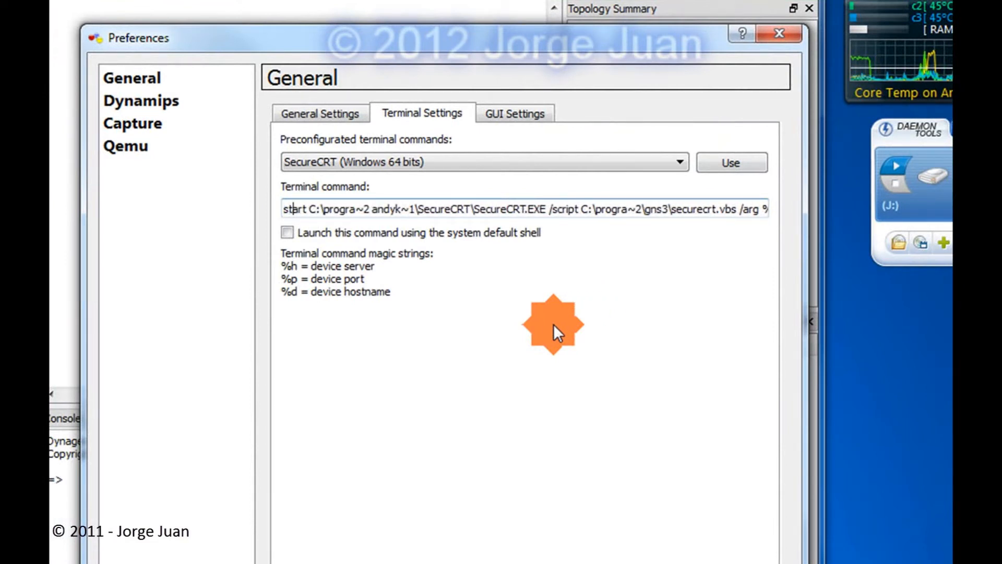
key("Right")
key("Right")
key("Right")
key("Right")
key("Right")
key("Right")
key("Right")
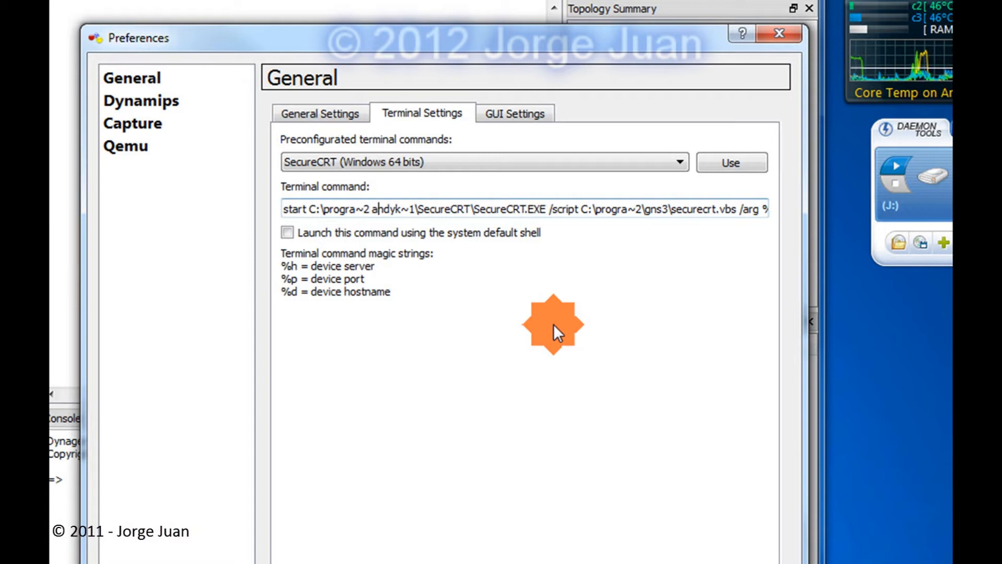
key("Right")
key("Right")
key("Right")
key("Right")
key("Right")
key("Right")
key("Right")
key("Right")
key("Right")
key("Right")
key("Right")
key("Right")
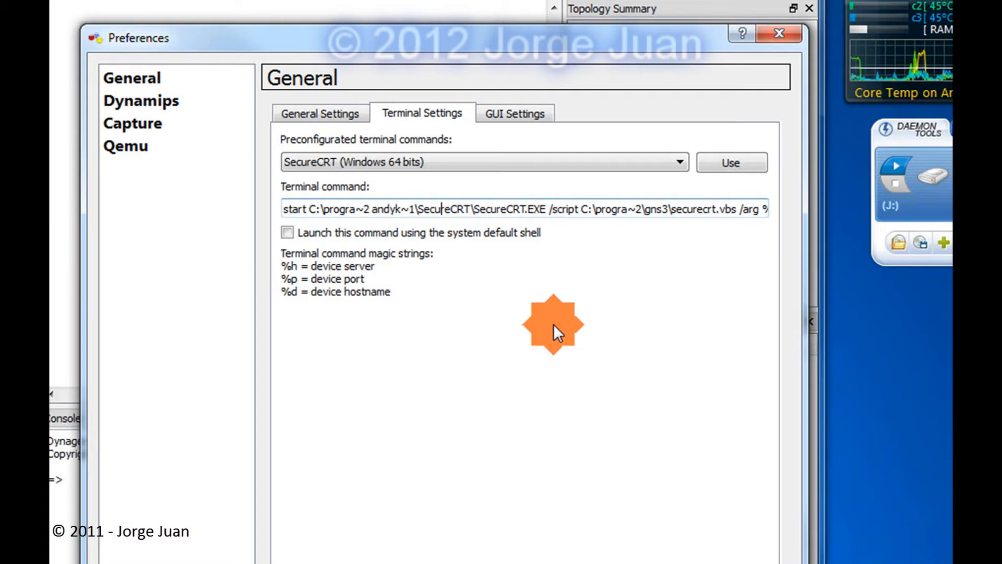
key("Left")
key("Left")
key("Right")
key("Right")
key("Right")
key("Right")
key("Right")
key("Right")
key("Right")
key("Right")
key("Right")
key("Right")
key("Right")
key("Right")
key("Right")
key("Right")
key("Right")
key("Right")
key("Right")
key("Right")
key("Right")
key("Right")
key("Right")
key("Right")
key("Right")
key("Right")
key("Right")
key("Right")
key("Right")
key("Right")
key("Right")
key("Right")
key("Right")
key("Right")
key("Right")
key("Right")
key("Right")
key("Right")
key("Right")
key("Right")
key("Right")
key("Right")
key("Right")
key("Left")
key("Left")
key("Left")
key("Left")
key("Left")
key("Left")
key("Left")
key("Left")
key("Right")
key("Right")
key("Right")
key("Right")
key("Right")
key("Right")
key("Right")
key("Right")
key("Right")
key("Right")
key("Right")
key("Right")
key("Right")
key("Right")
key("Right")
key("Right")
key("Right")
key("Right")
key("Right")
key("Right")
key("Right")
key("Right")
key("Right")
key("Right")
key("Right")
key("Right")
key("Right")
key("Right")
key("Right")
key("Right")
key("Left")
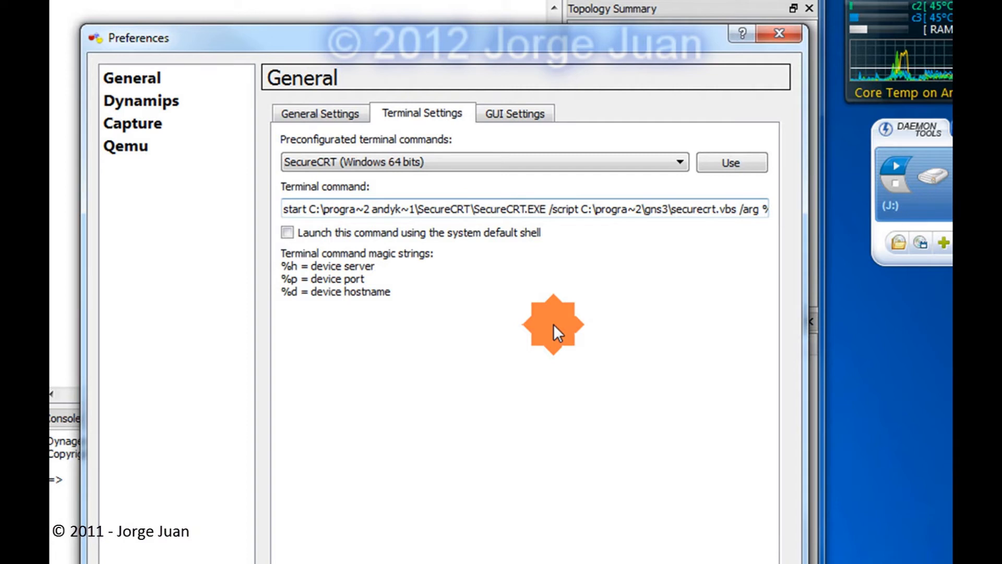
Review the 64-bit SecureCRT terminal command again, examining the executable path, the gns3\securecrt.vbs script path and the %d, %h and %p arguments.
key("Left")
key("Left")
key("Left")
key("Left")
key("Left")
key("Left")
key("Left")
key("Left")
key("Left")
key("Left")
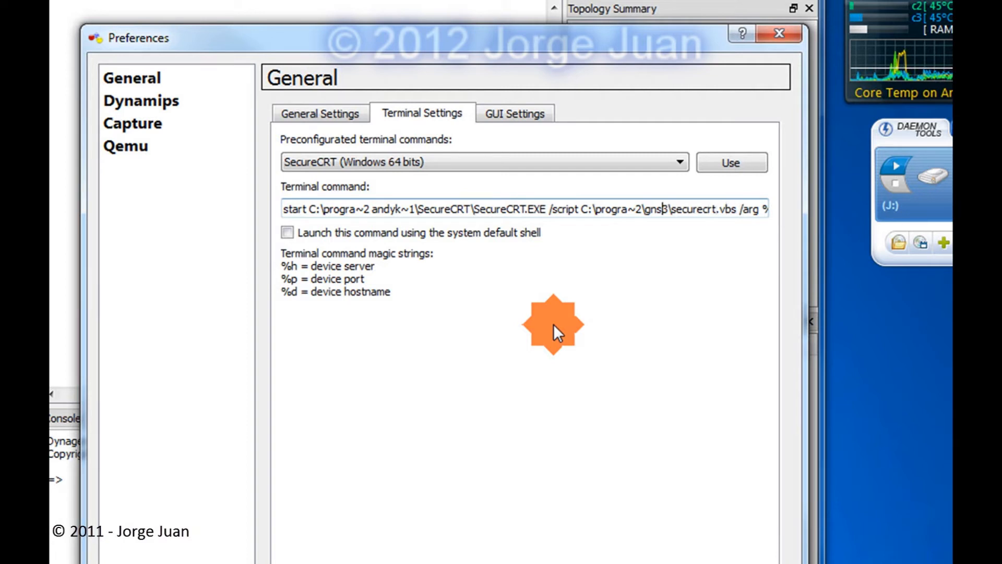
key("Left")
key("Left")
key("Left")
key("Left")
key("Left")
key("Left")
key("Left")
key("Left")
key("Left")
key("Left")
key("Left")
key("Left")
key("Left")
key("Left")
key("Left")
key("Left")
key("Left")
key("Left")
key("Left")
key("Left")
key("Left")
key("Left")
key("Left")
key("Left")
key("Left")
key("Left")
key("Left")
key("Left")
key("Left")
key("Left")
key("Left")
key("Left")
key("Left")
key("Left")
key("Left")
key("Left")
key("Left")
key("Left")
key("Left")
key("Left")
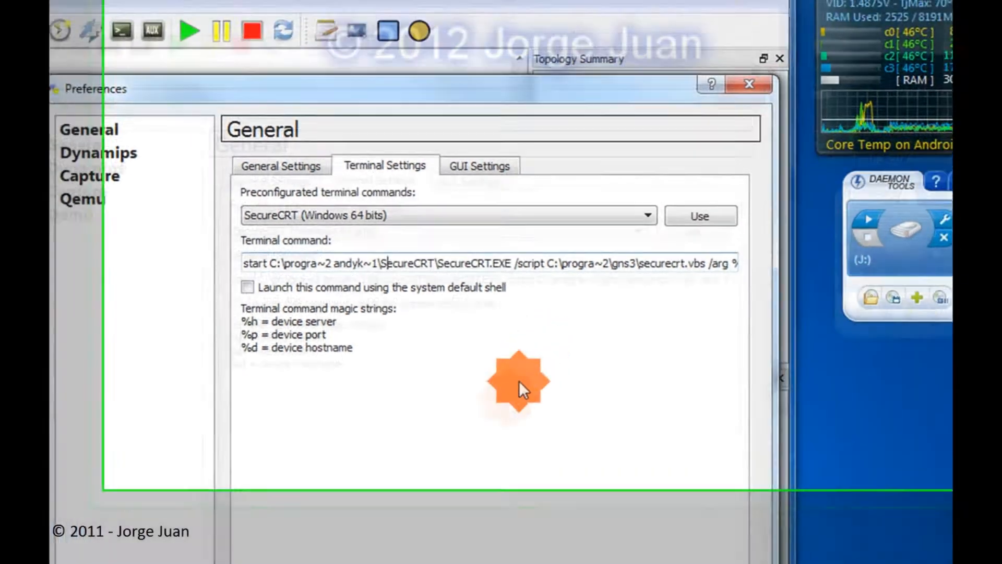
key("Right")
key("Right")
key("Right")
key("Right")
key("Right")
key("Right")
key("Right")
key("Right")
key("Right")
key("Right")
key("Right")
key("Right")
key("Right")
key("Right")
key("Right")
key("Right")
key("Right")
key("Right")
key("Right")
key("Right")
key("Right")
key("Right")
key("Right")
key("Right")
key("Right")
key("Right")
key("Right")
key("Right")
key("Right")
key("Right")
key("Right")
key("Right")
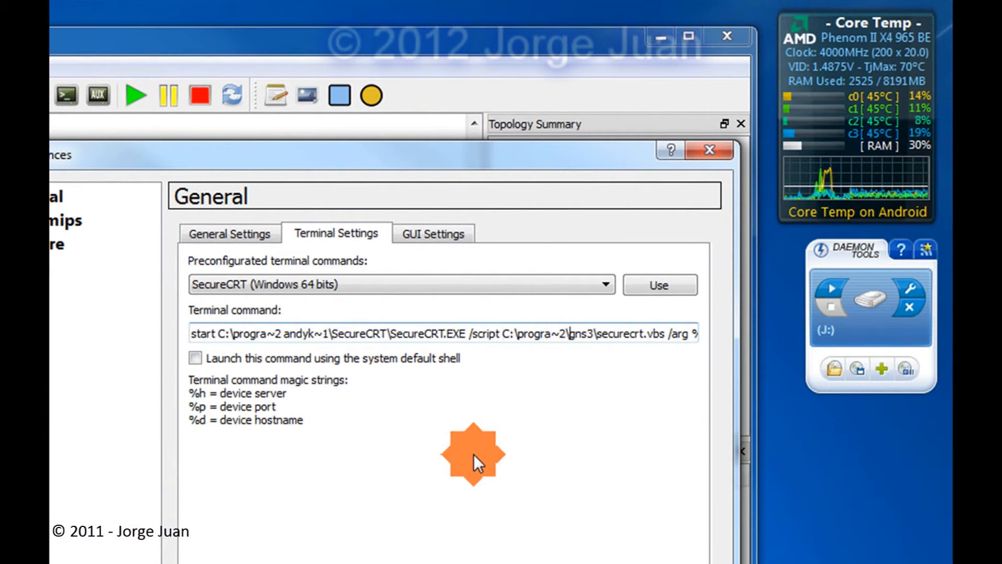
key("Right")
key("Right")
key("Right")
key("Right")
key("Right")
key("Right")
key("Right")
key("Right")
key("Right")
key("Right")
key("Right")
key("Right")
key("Right")
key("Right")
key("Right")
key("Right")
key("Right")
key("Right")
key("Right")
key("Right")
key("Right")
key("Right")
key("Right")
key("Right")
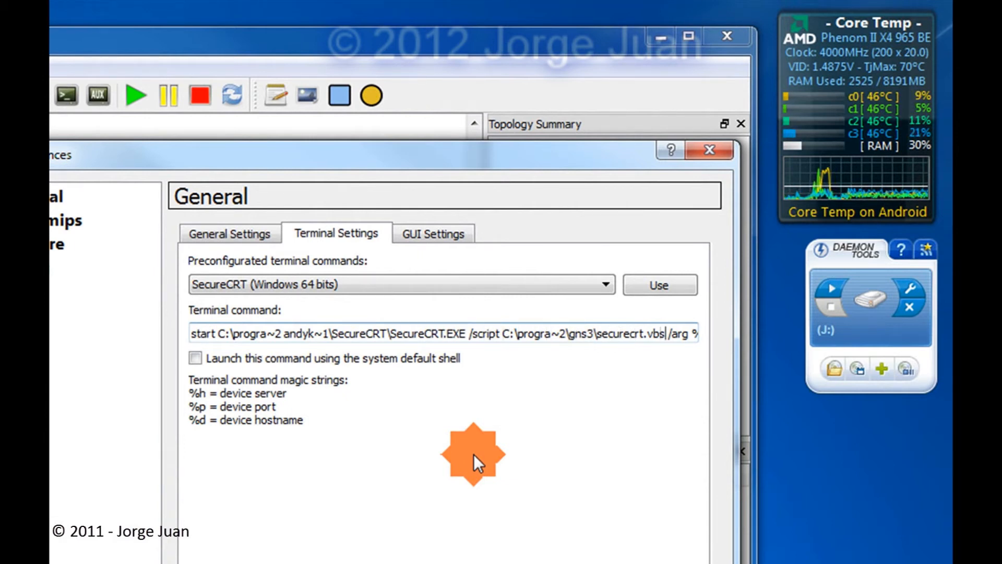
key("Left")
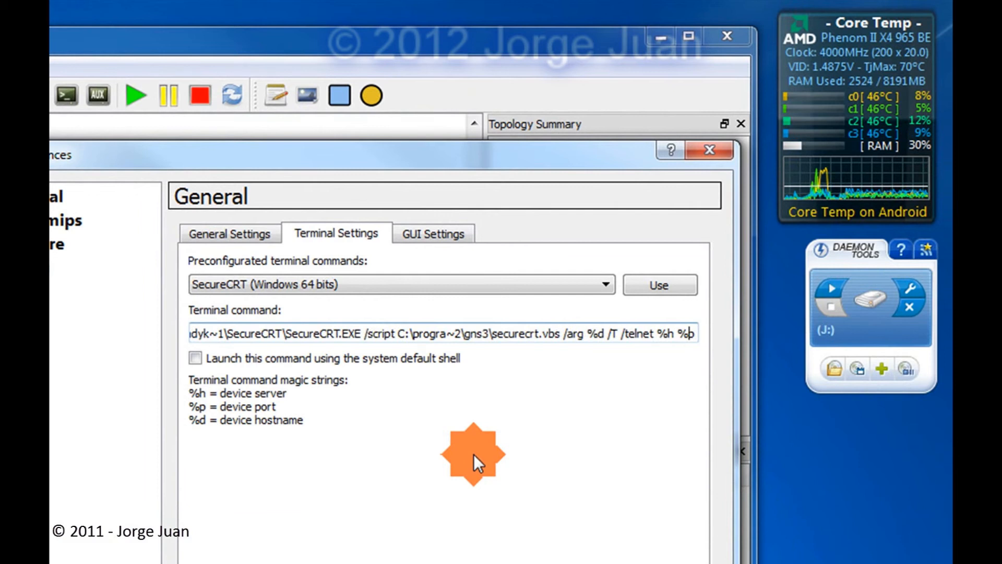
key("Left")
key("Left")
key("Left")
key("Left")
key("Left")
key("Left")
key("Left")
key("Left")
key("Left")
key("Left")
key("Left")
key("Left")
key("Left")
key("Left")
key("Left")
key("Left")
key("Left")
key("Left")
key("Left")
key("Left")
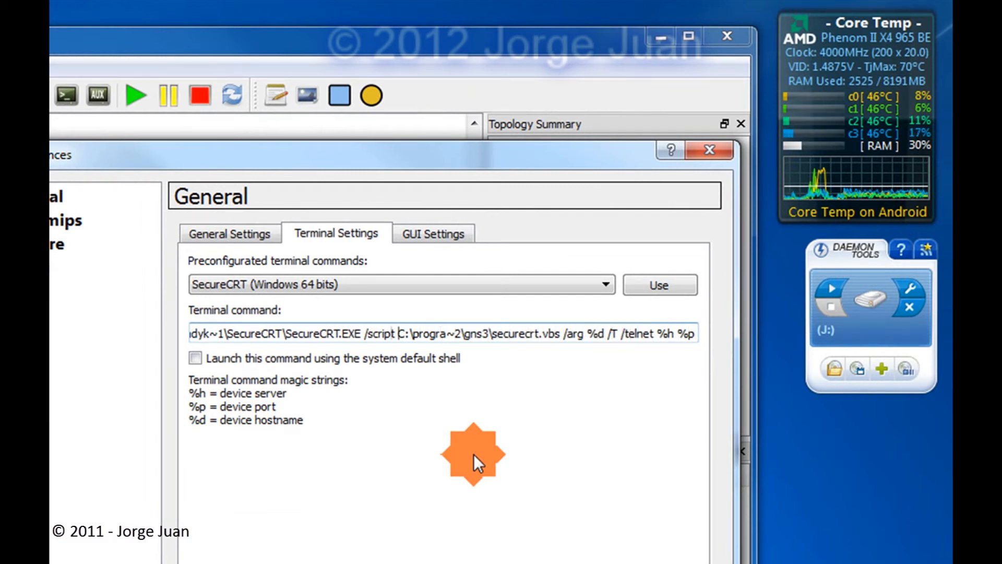
key("Left")
key("Left")
key("Left")
key("Left")
key("Left")
key("Left")
key("Left")
key("Left")
key("Left")
key("Left")
key("Left")
key("Left")
key("Left")
key("Left")
key("Left")
key("Left")
key("Left")
key("Left")
key("Left")
key("Left")
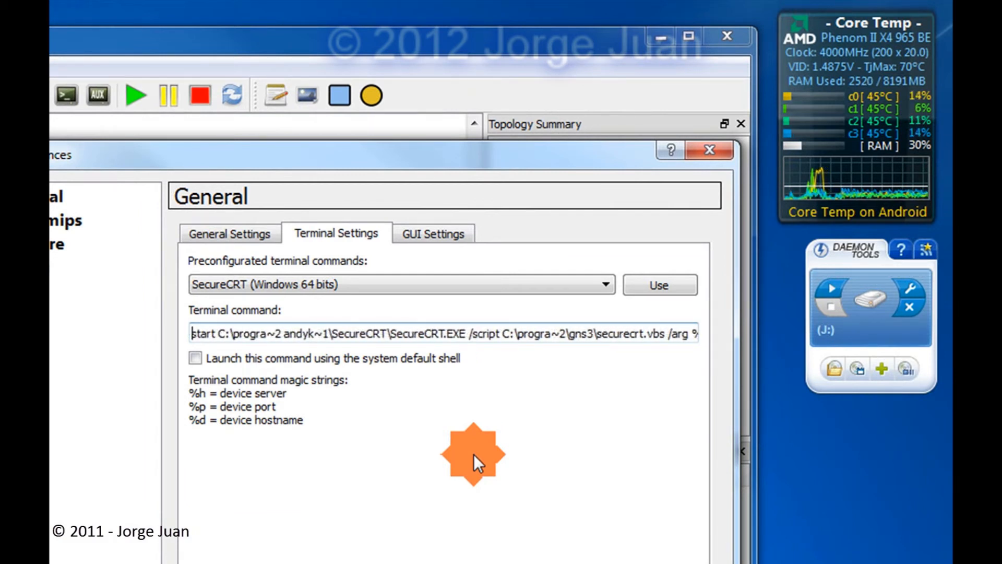
Load the preconfigured terminal command for SecureCRT (Windows 32 bits) and clear the whole terminal command.
left_click(605, 283)
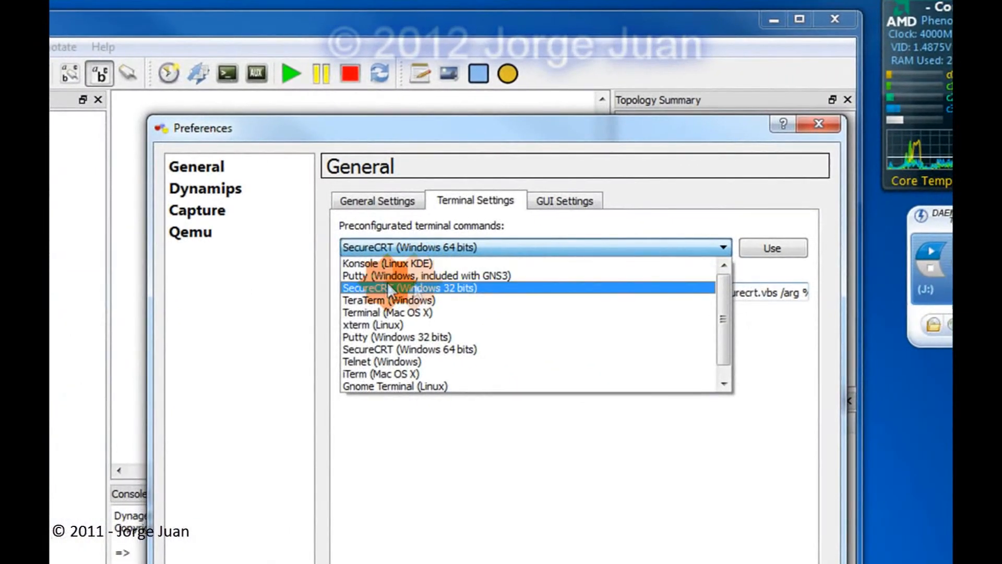
left_click(432, 288)
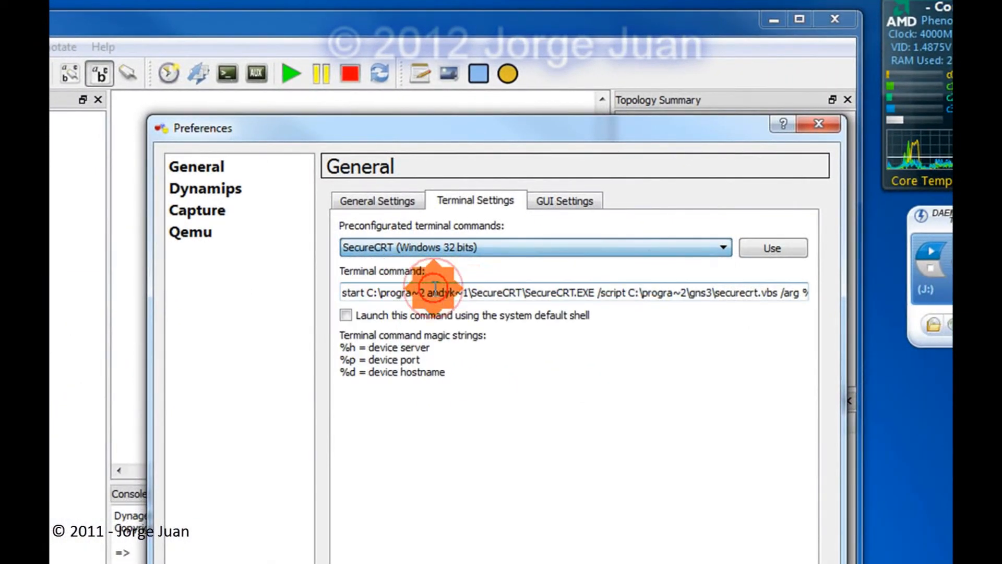
left_click(772, 248)
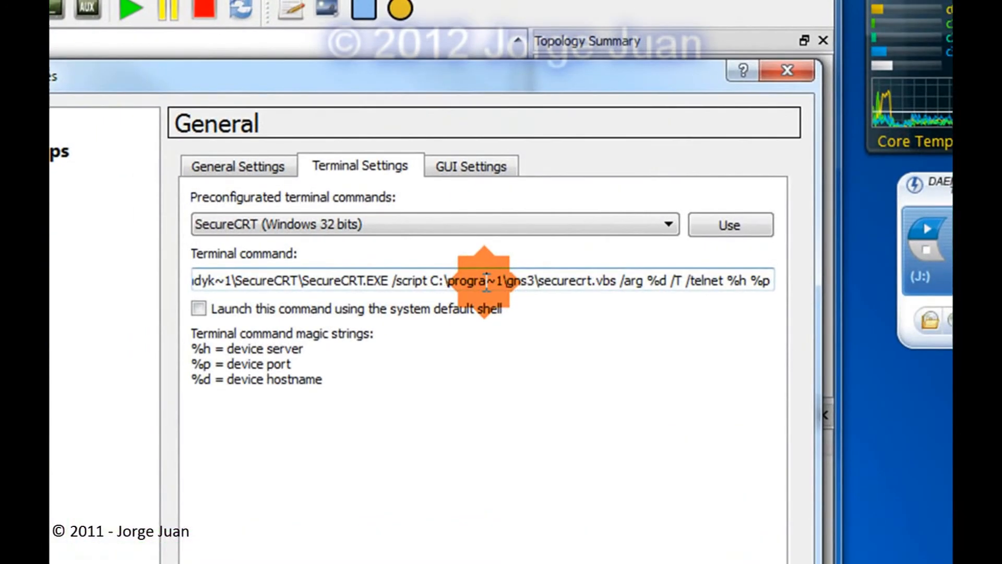
triple_click(486, 282)
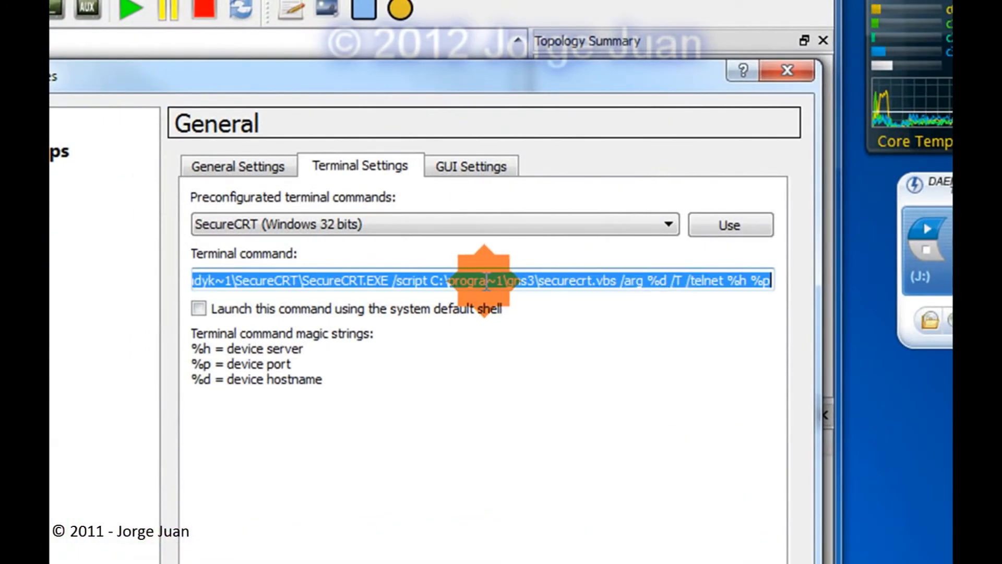
key("Delete")
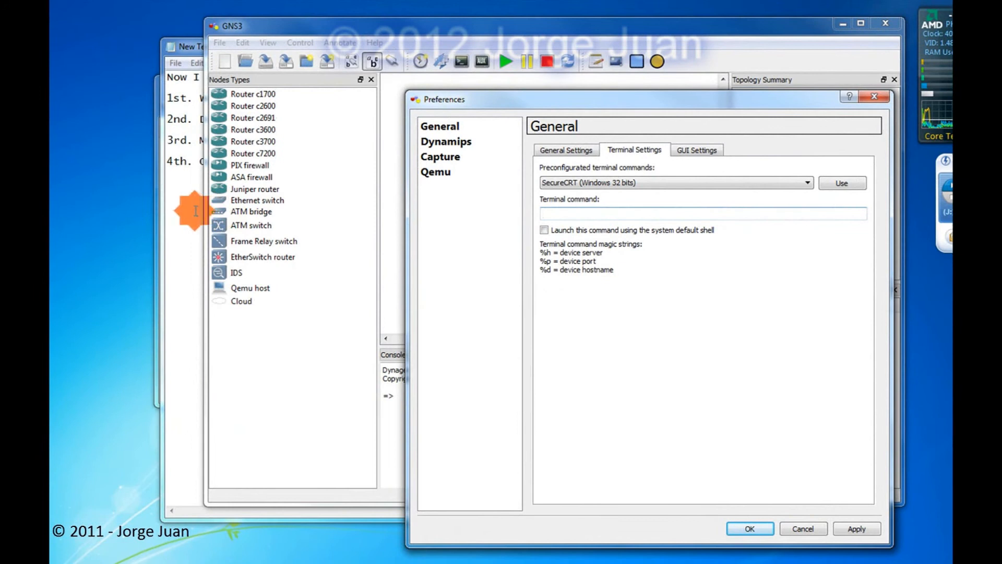
Switch to the Notepad instructions, move their window lower on the desktop, and cancel the GNS3 preferences.
left_click(196, 211)
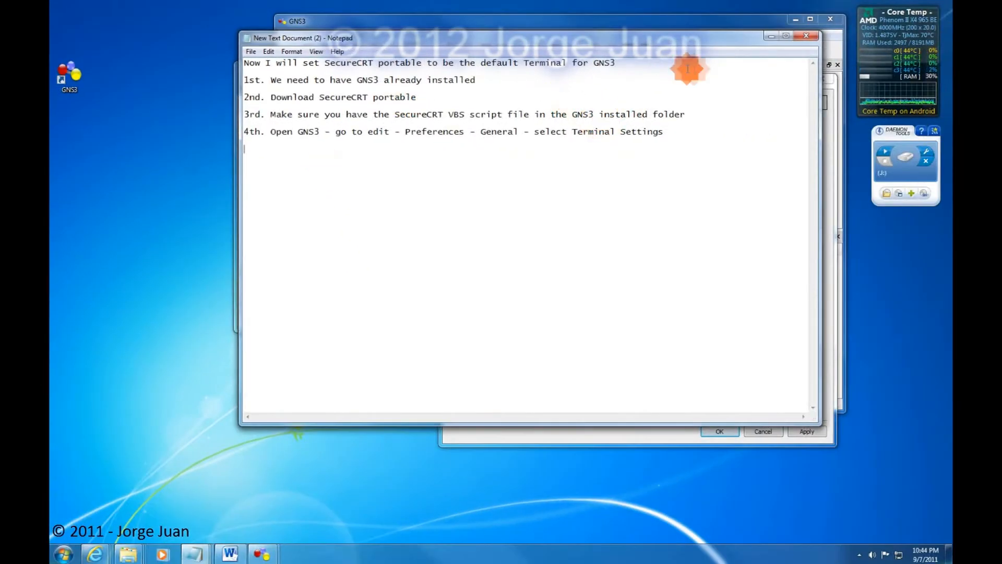
left_click(843, 116)
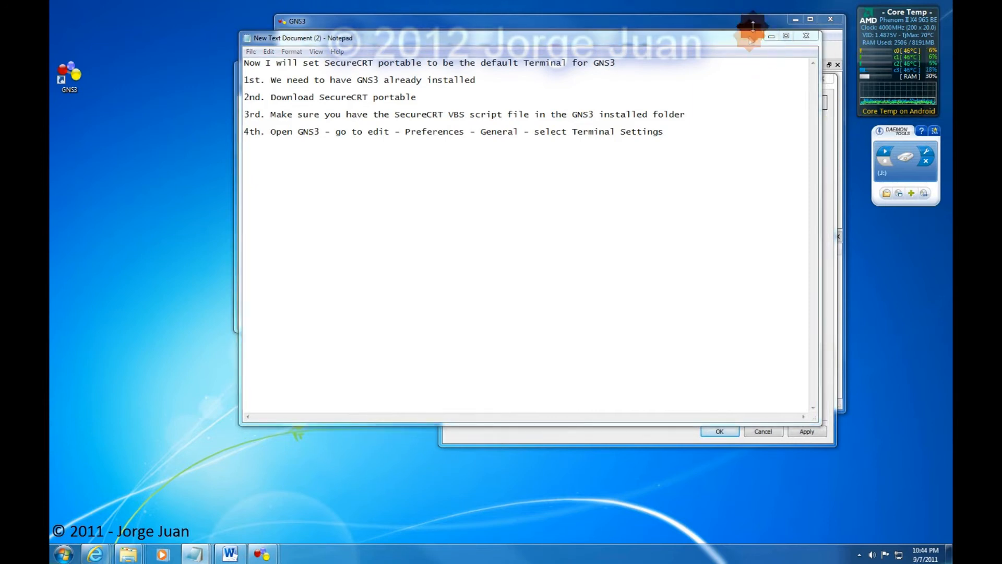
left_click_drag(762, 54, 766, 265)
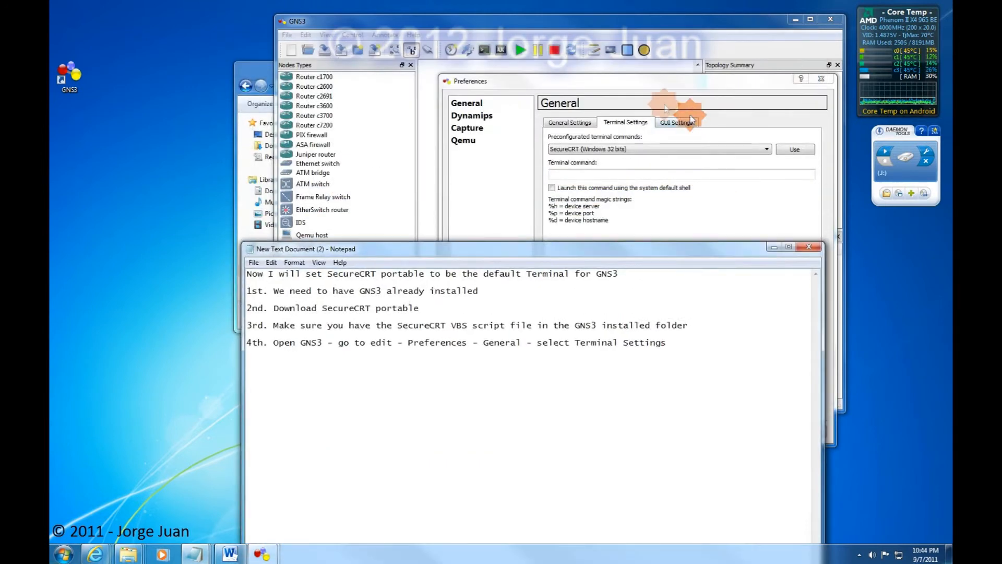
left_click(662, 82)
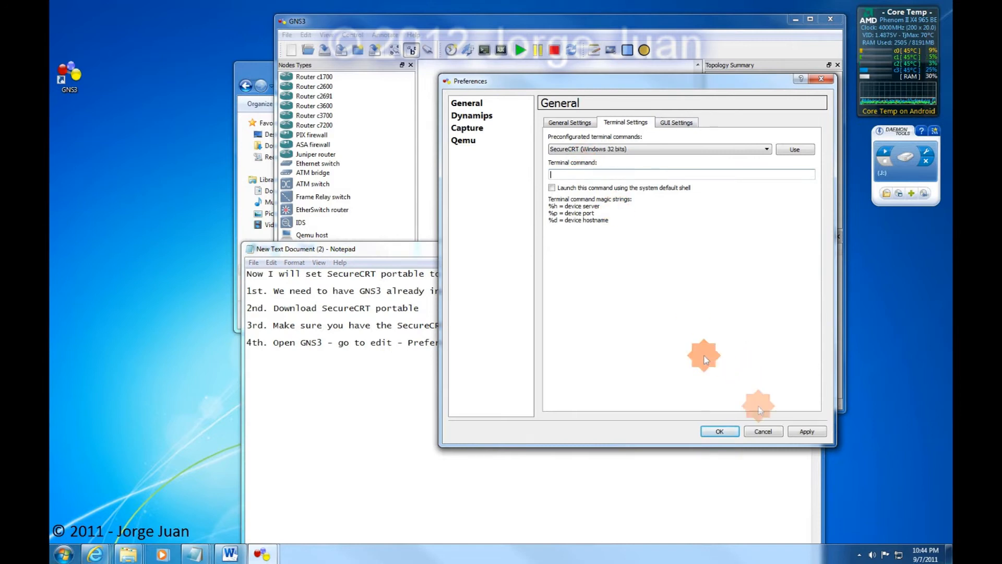
left_click(763, 431)
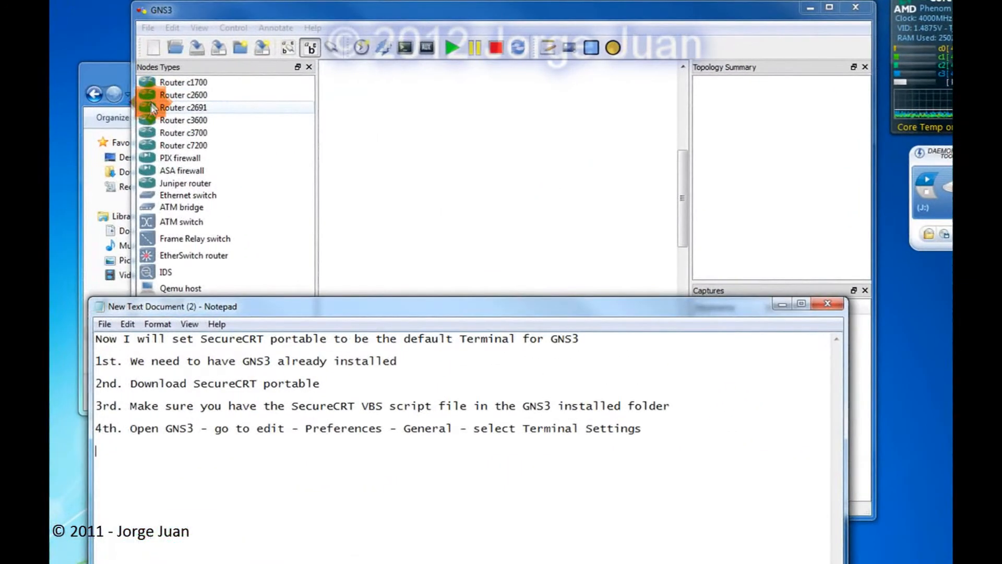
Place a Router c3600 in the upper part of the empty topology workspace and open its console.
left_click_drag(148, 123, 415, 126)
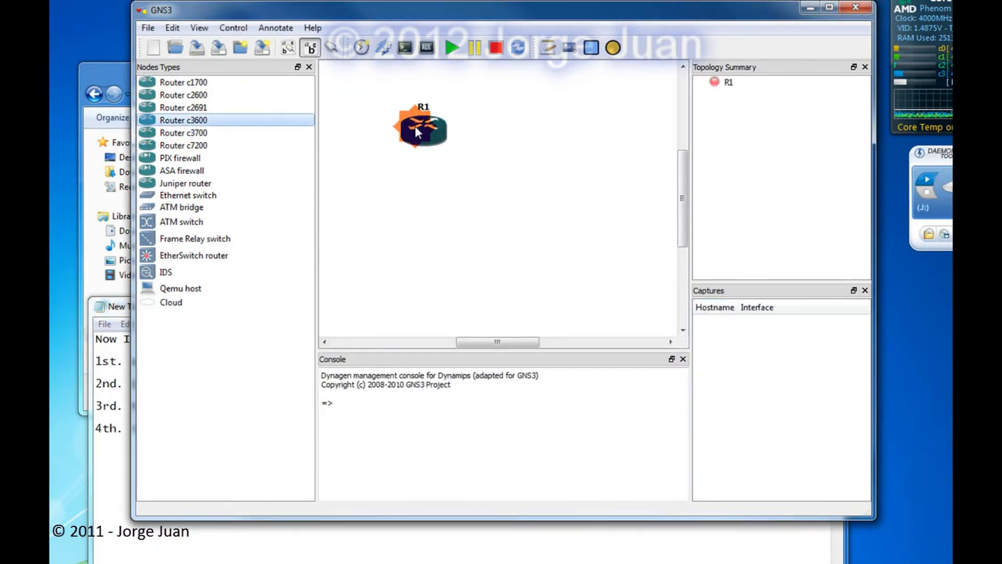
right_click(414, 126)
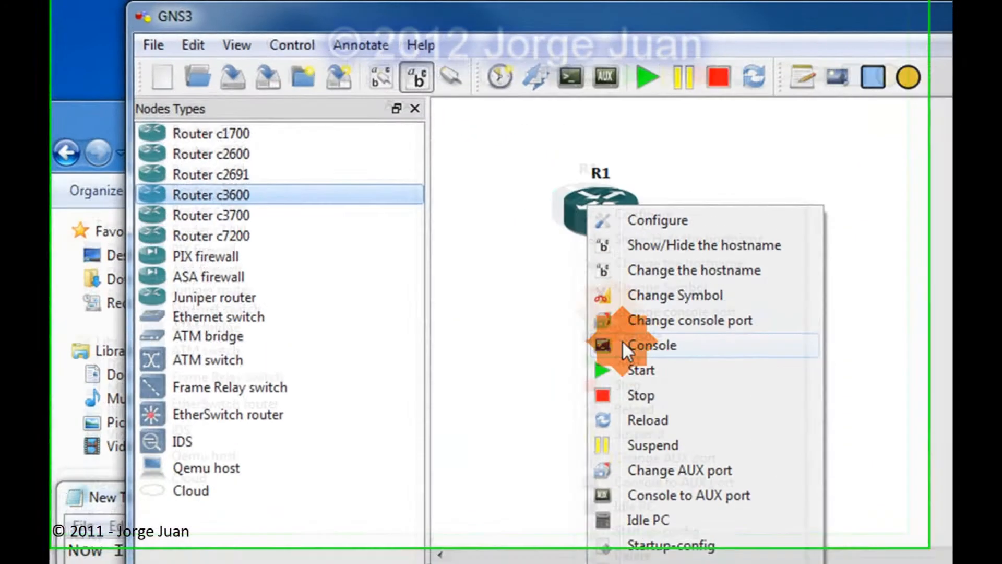
left_click(622, 340)
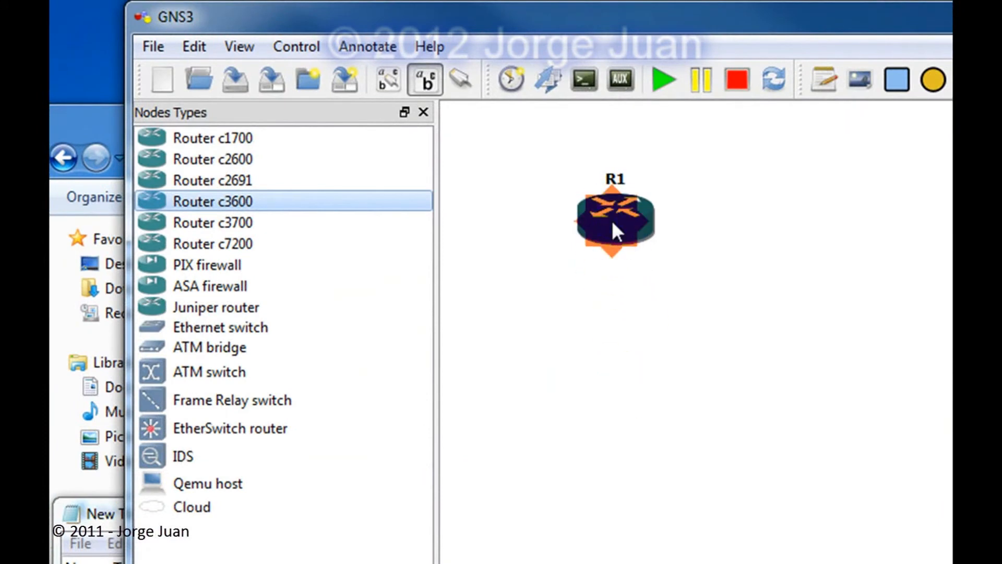
Open the console of router R1 and move its window lower on the screen to watch the image load.
right_click(614, 224)
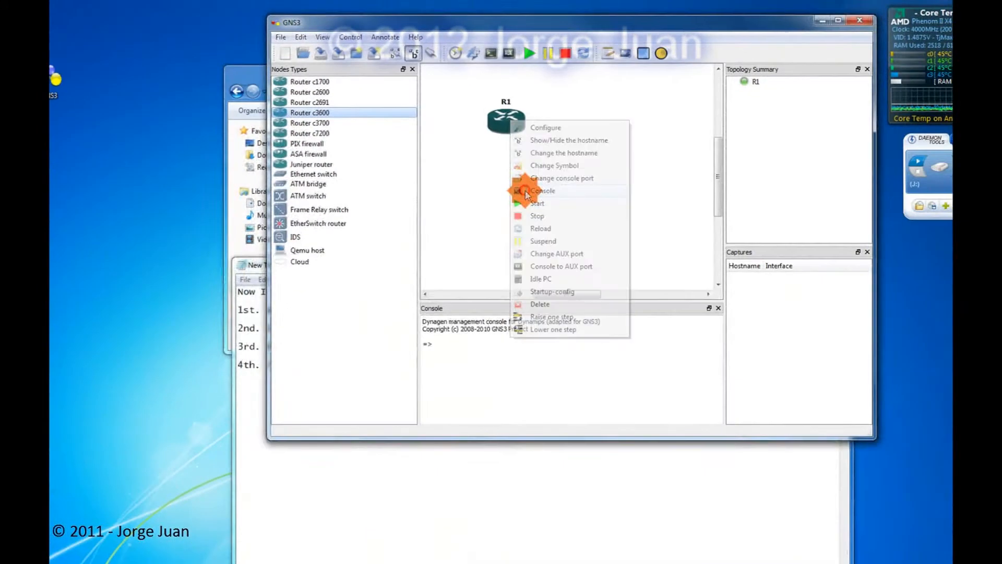
left_click(525, 196)
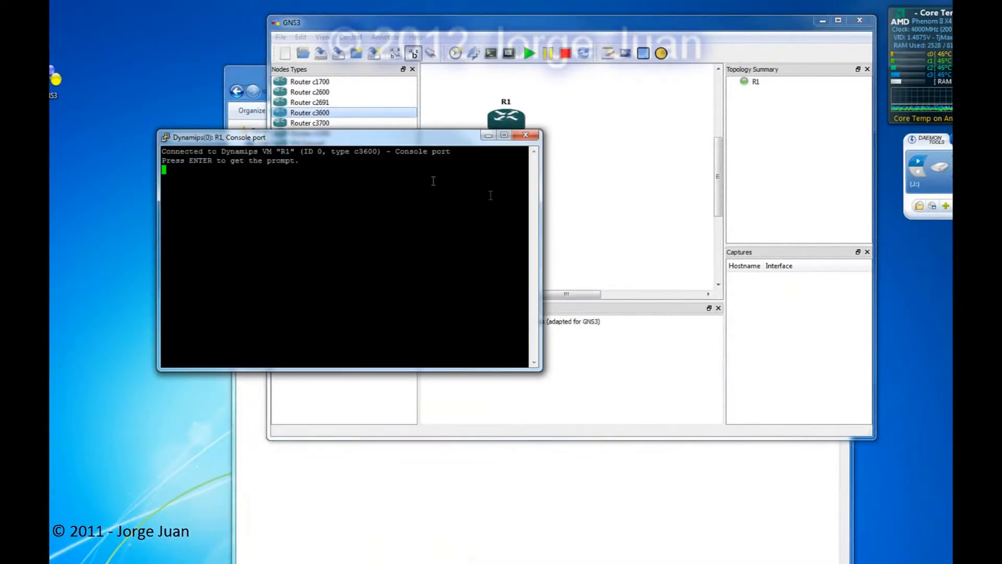
left_click_drag(443, 135, 712, 189)
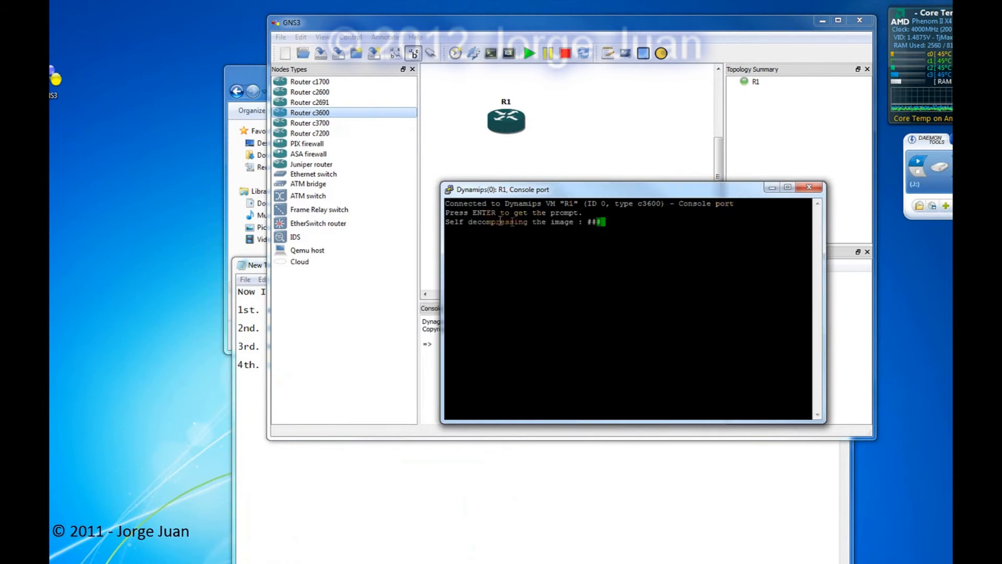
left_click(491, 194)
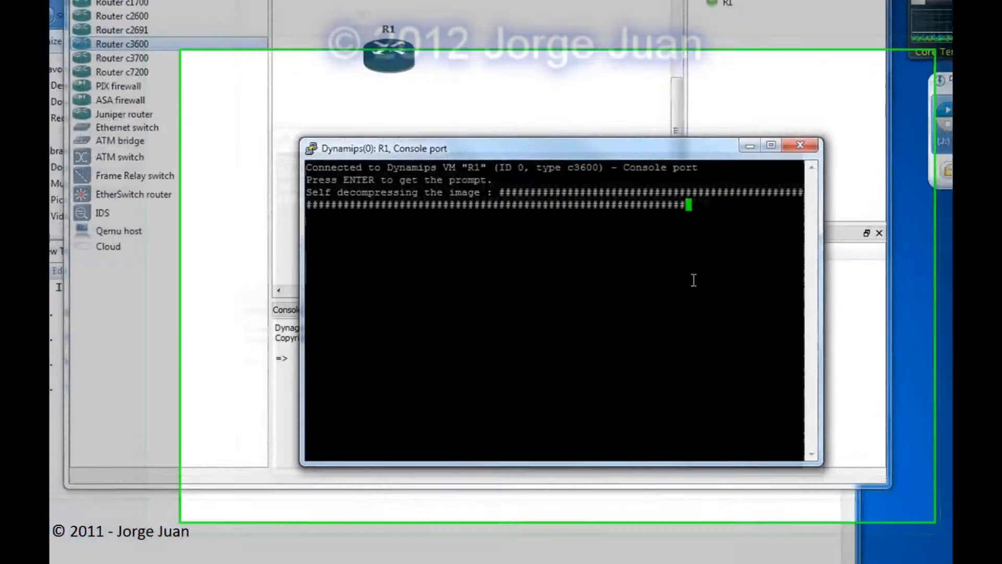
left_click(831, 272)
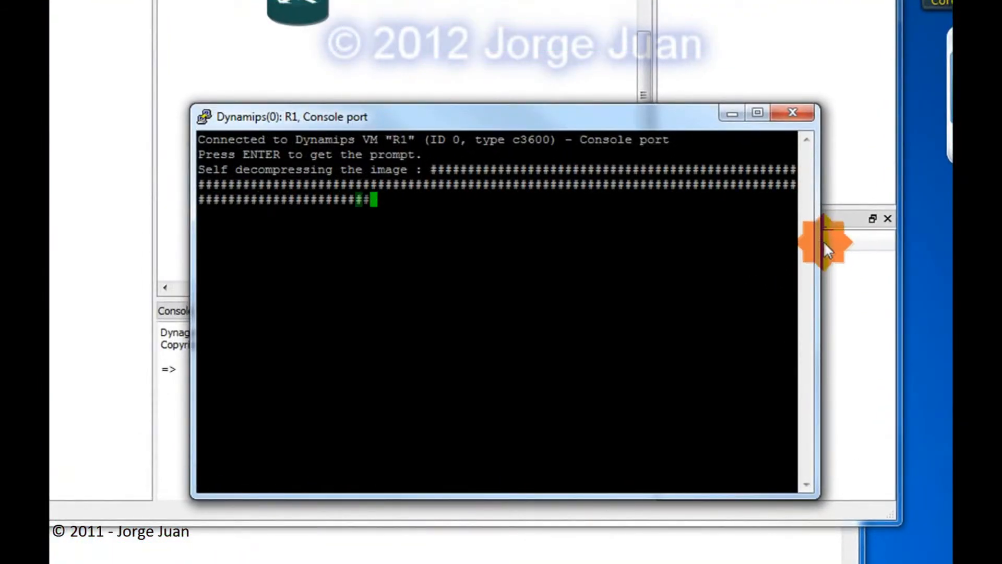
Close R1's console session and delete the router from the topology.
left_click(798, 115)
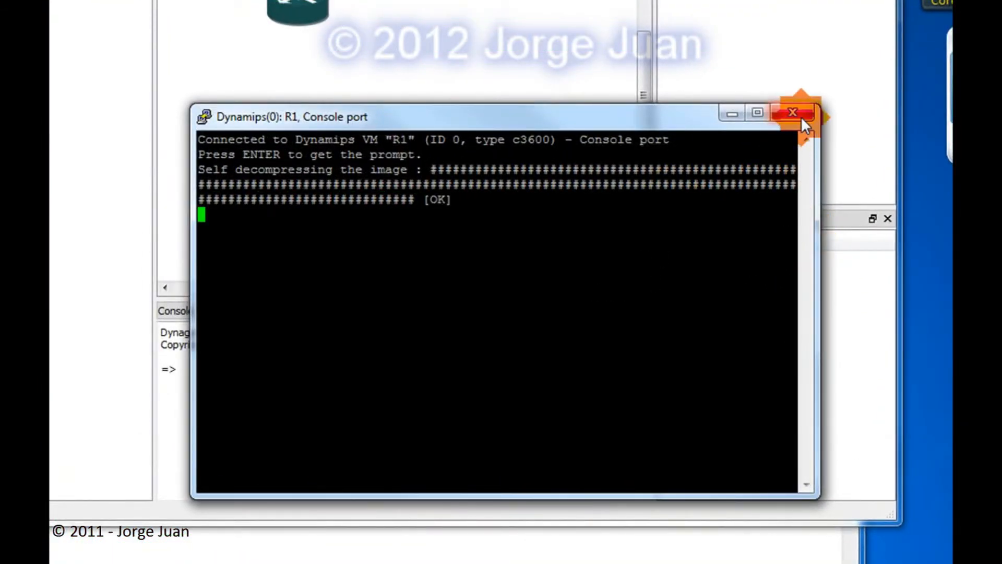
left_click(320, 334)
left_click(410, 351)
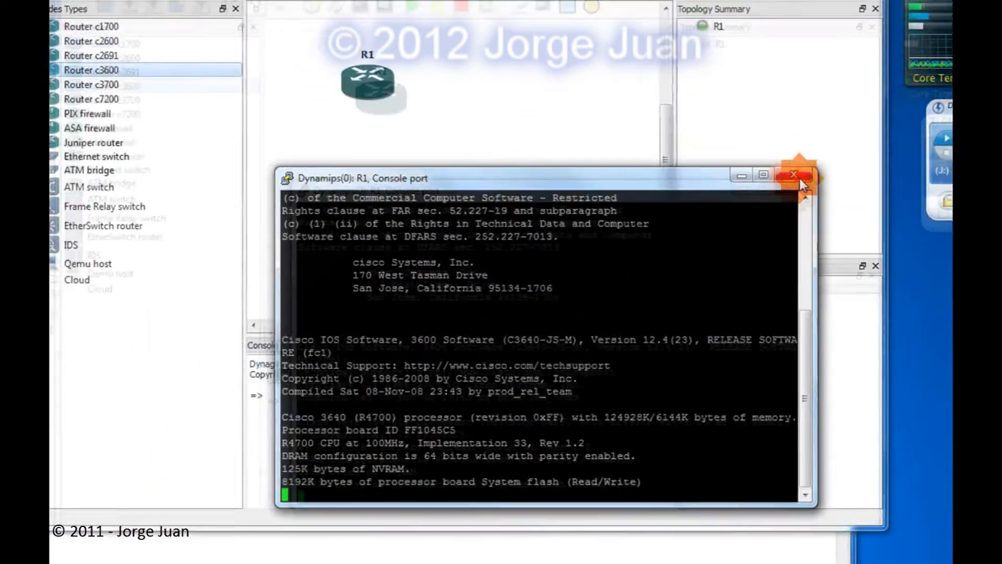
left_click(799, 177)
left_click(379, 386)
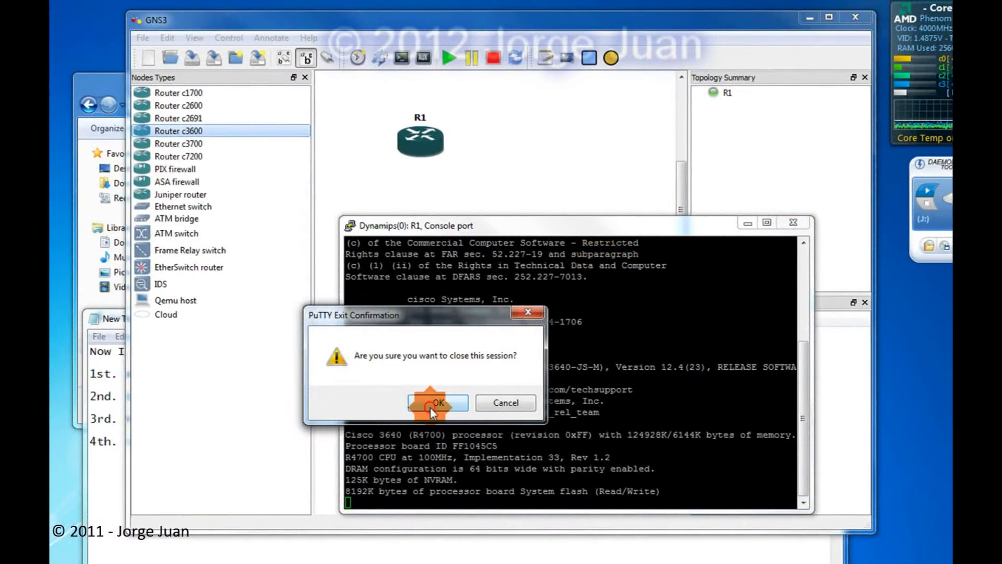
right_click(369, 99)
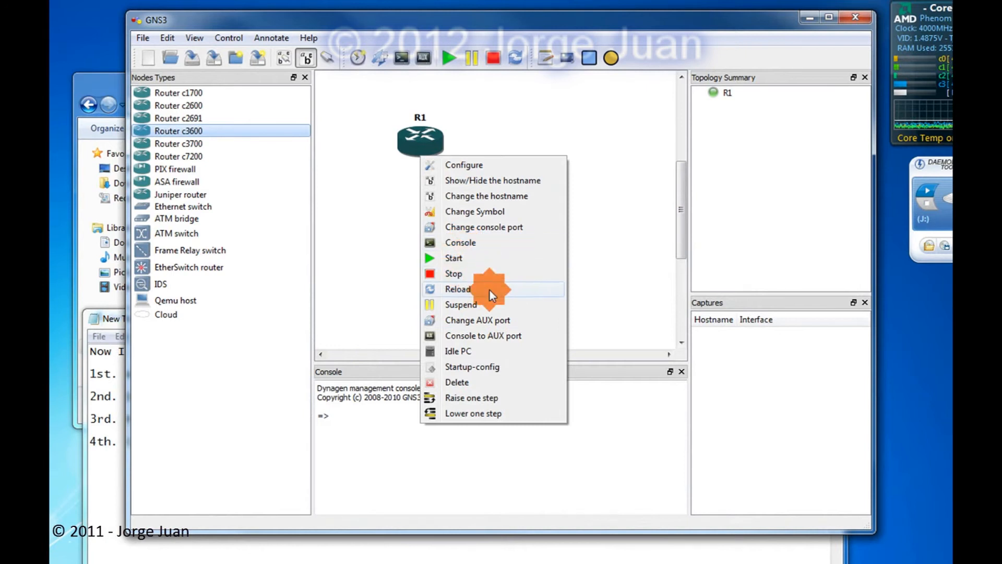
left_click(465, 381)
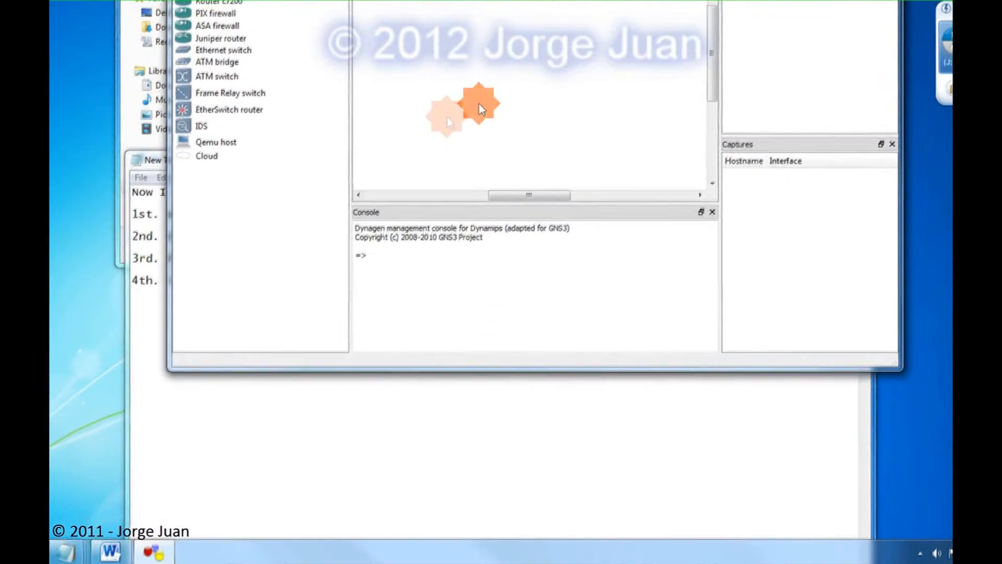
Open Local Disk (C:) in Windows Explorer and look through the Program Files folder for GNS3.
left_click(238, 384)
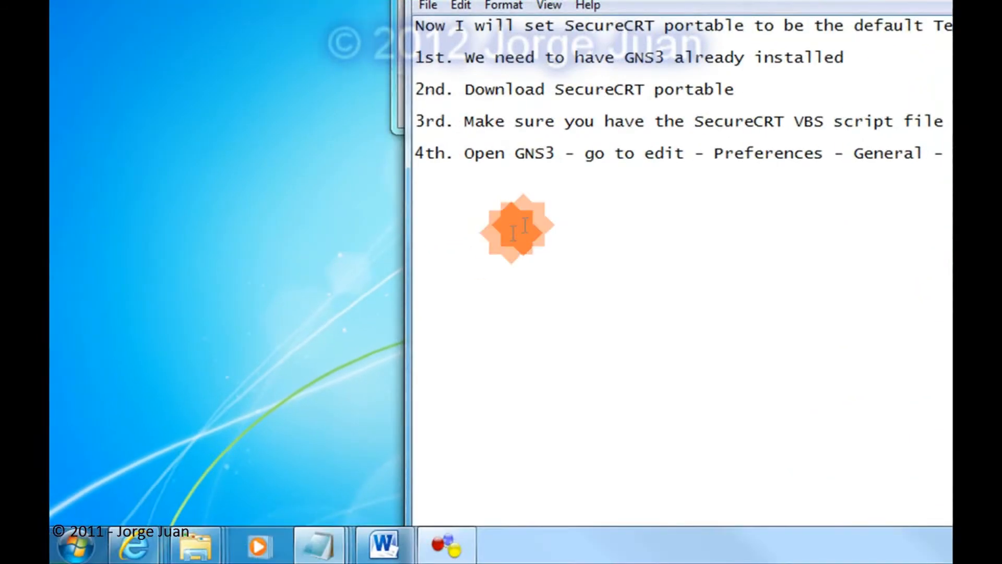
left_click(78, 544)
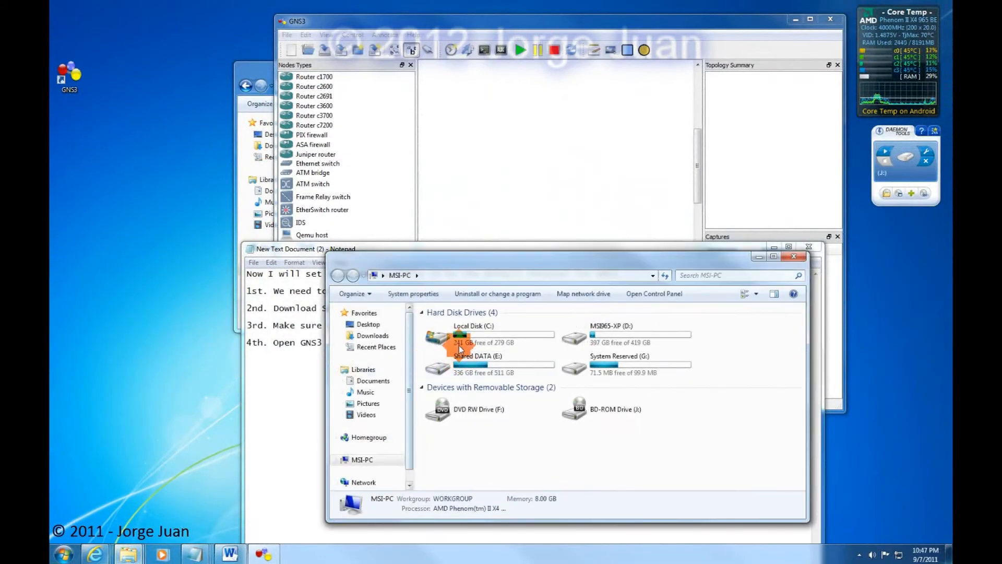
left_click(438, 336)
double_click(438, 337)
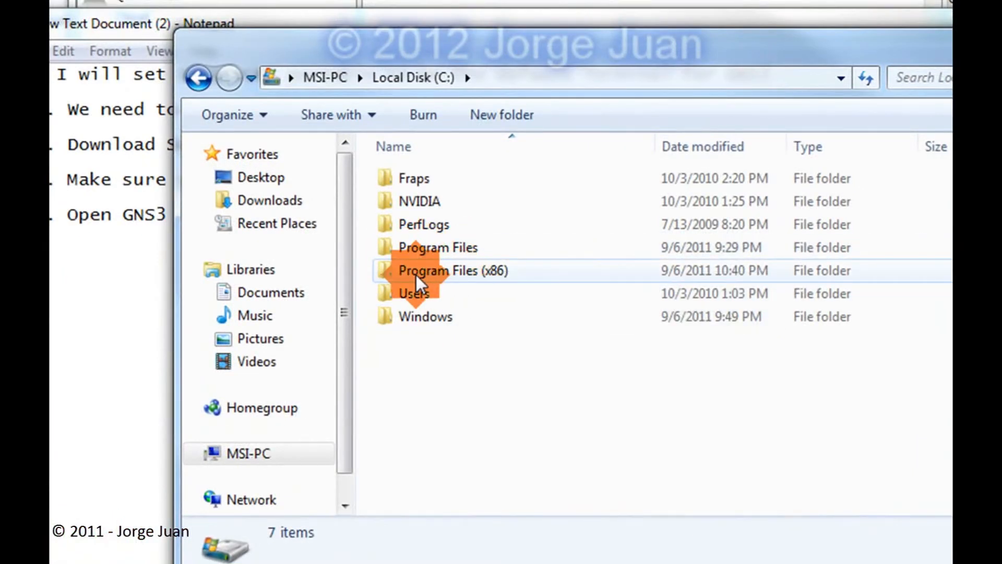
mouse_move(485, 280)
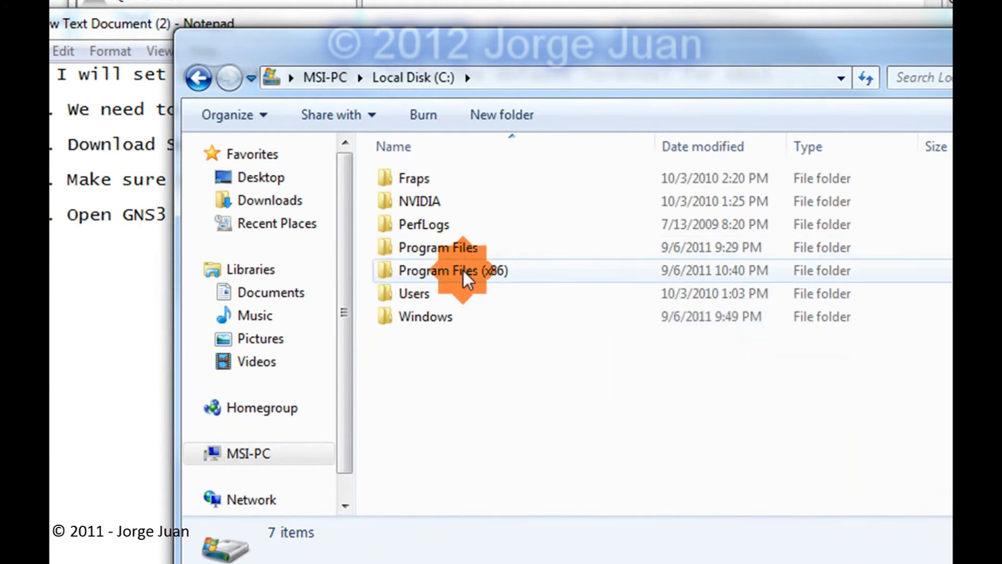
left_click(424, 249)
double_click(424, 248)
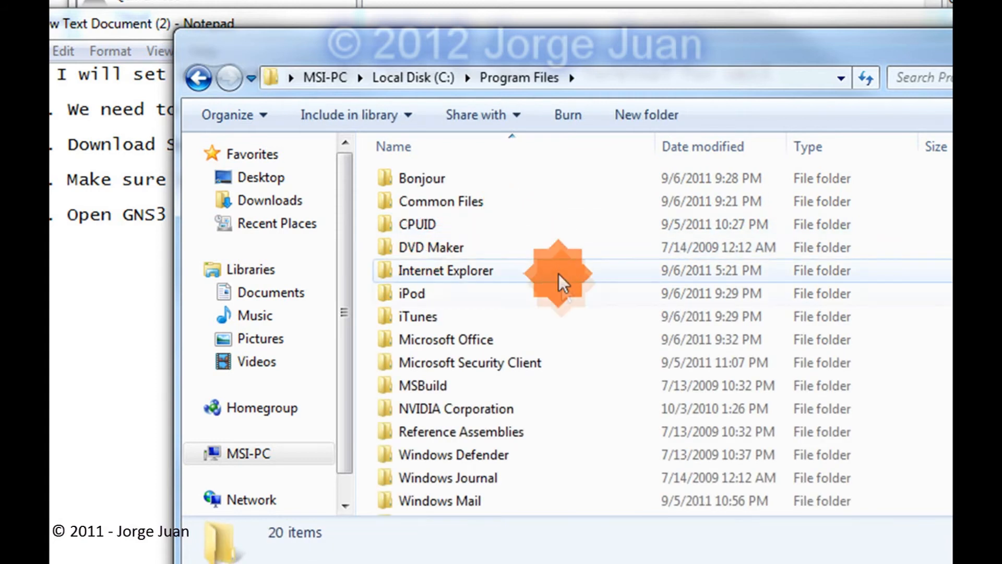
scroll(561, 281, "down", 2)
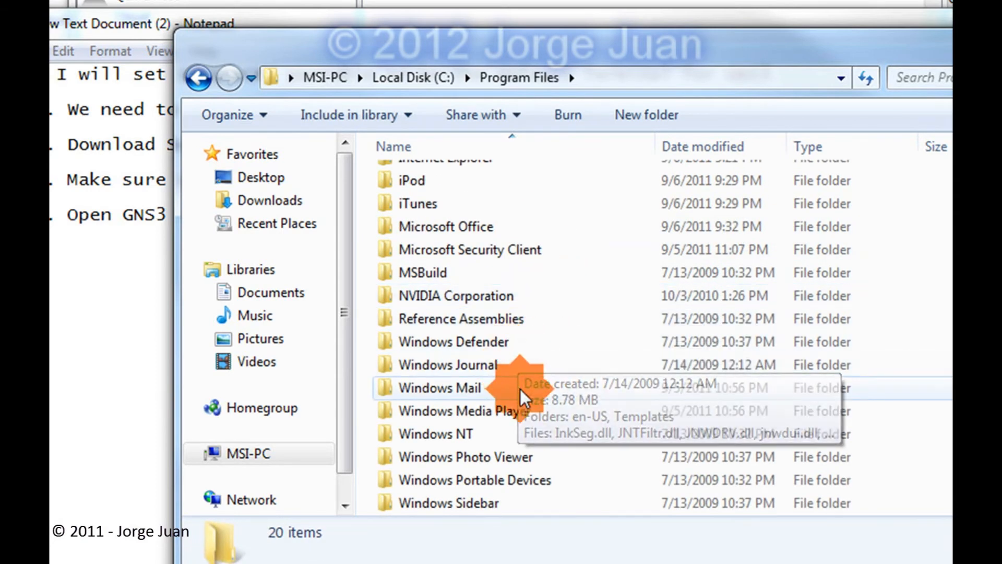
scroll(469, 293, "up", 2)
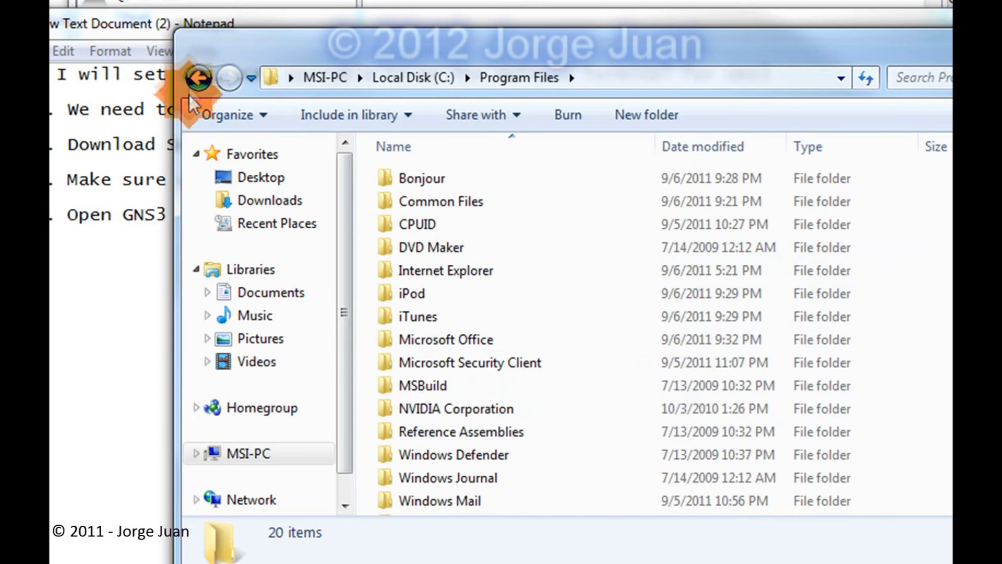
Go back to Local Disk (C:), check the path of Program Files (x86), and select the GNS3 folder in it.
left_click(199, 78)
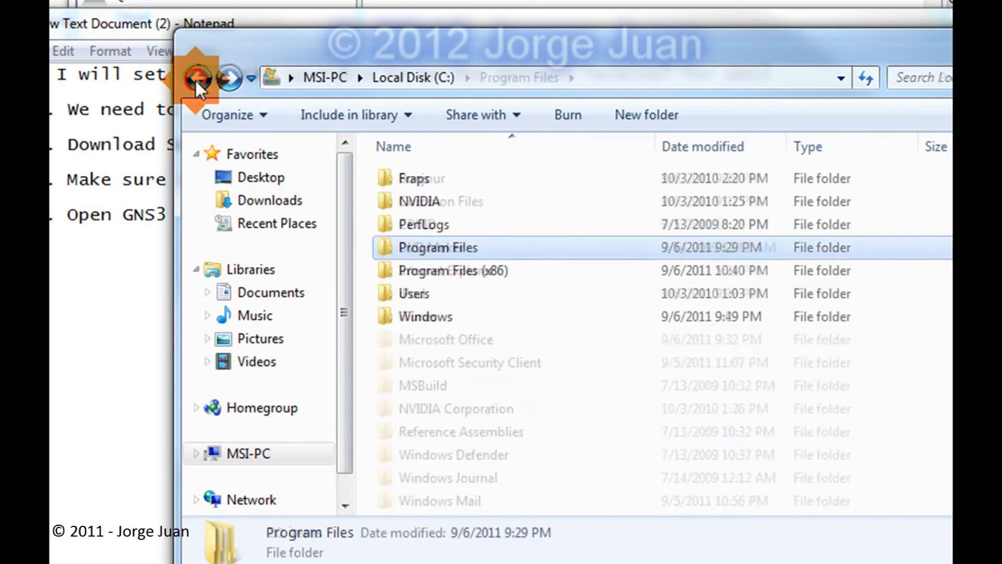
double_click(454, 273)
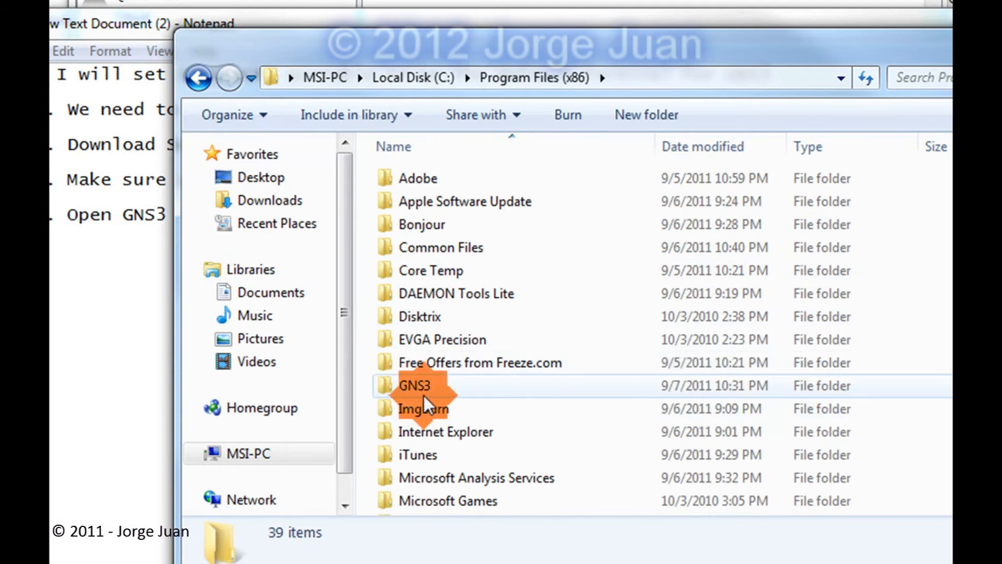
left_click(634, 79)
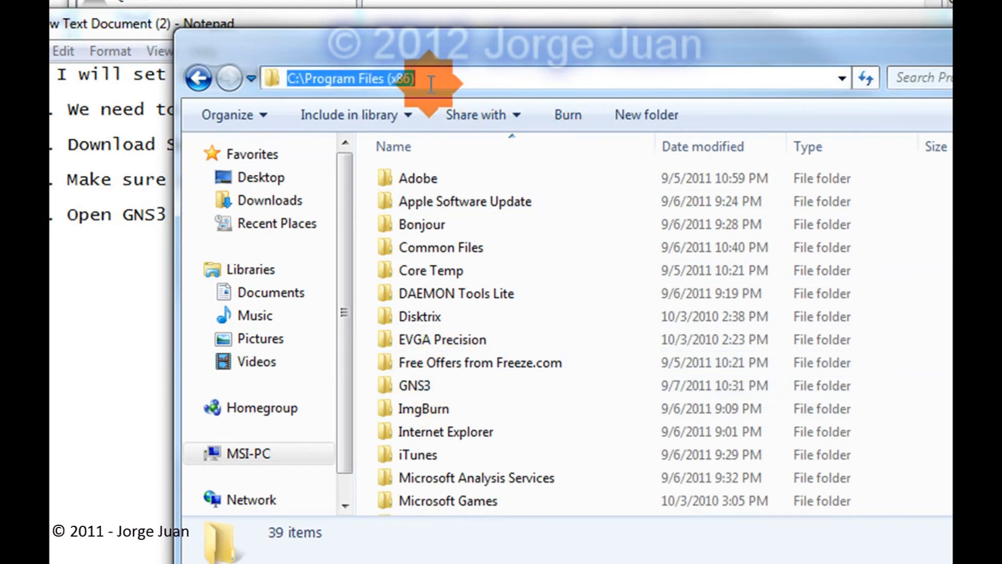
left_click(412, 387)
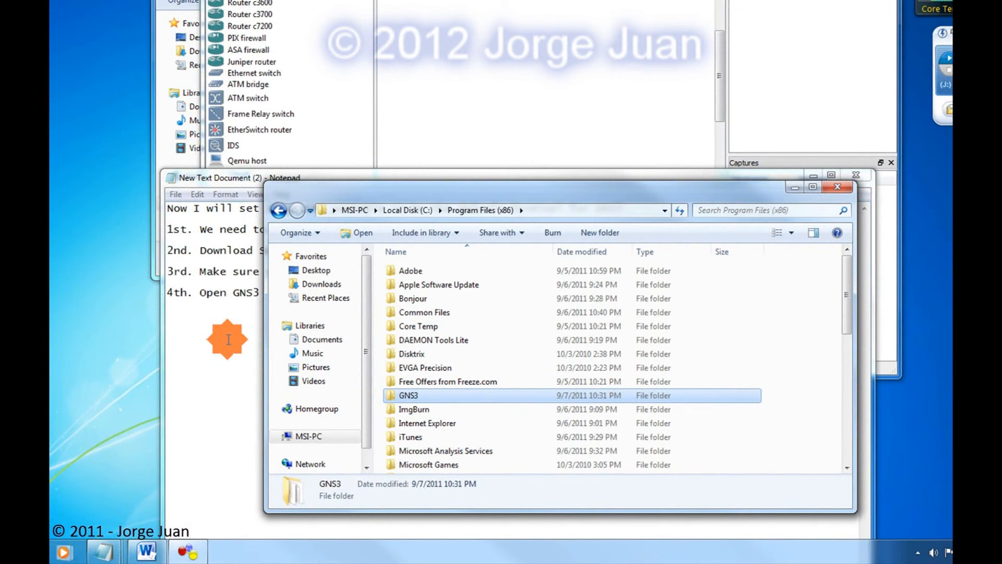
Add a 5th step to the Notepad instructions with the x64 W7 note and the command C:\progra~2\gns3\SecureCRT.EXE /T /N %d /telnet 127.0.0.1 %p.
left_click(228, 340)
left_click(172, 324)
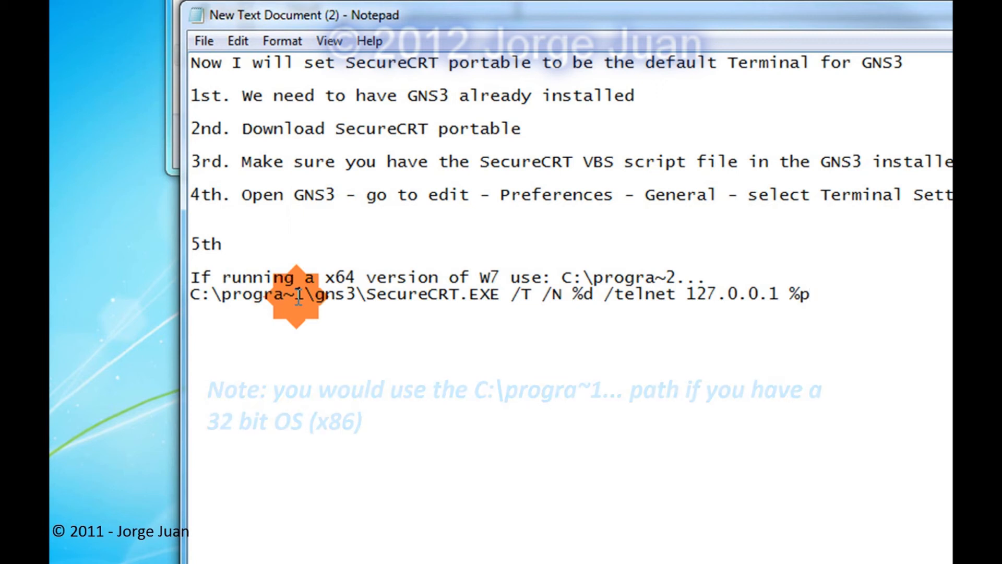
left_click_drag(297, 296, 304, 295)
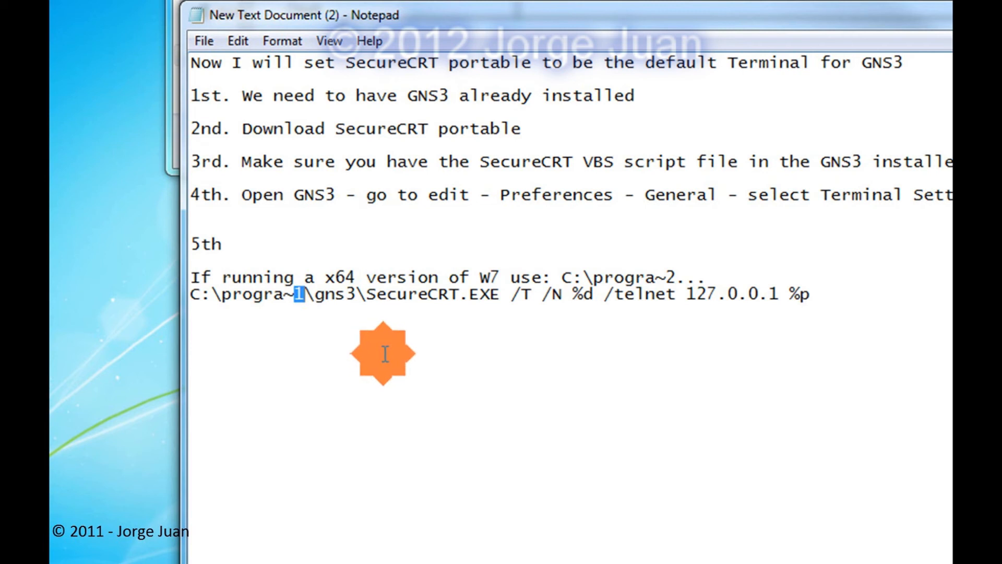
left_click(822, 294)
key("Return")
Copy the SecureCRT.EXE command line from the Notepad instructions and open the Terminal Settings in the GNS3 preferences.
left_click_drag(385, 307, 191, 297)
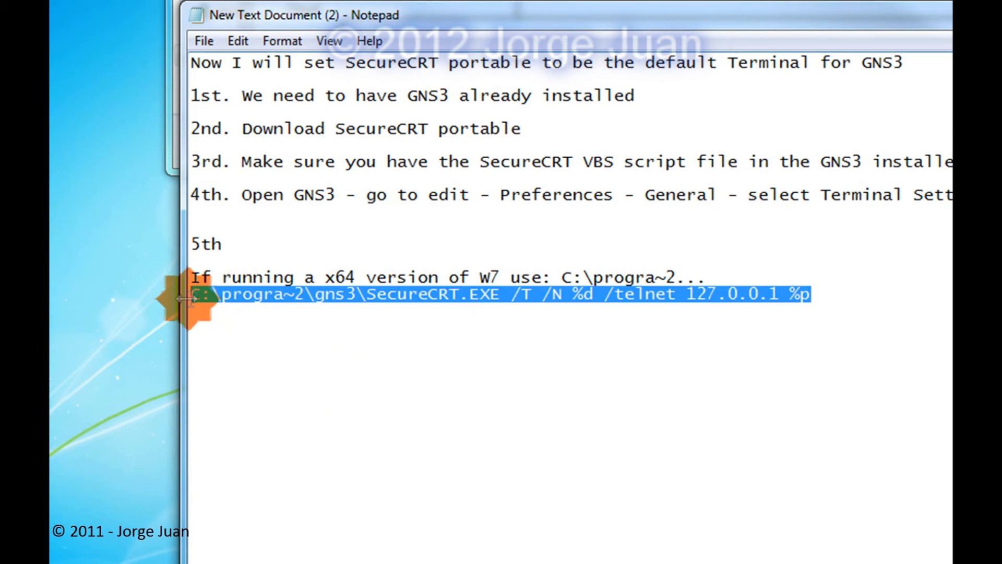
right_click(208, 294)
left_click(263, 75)
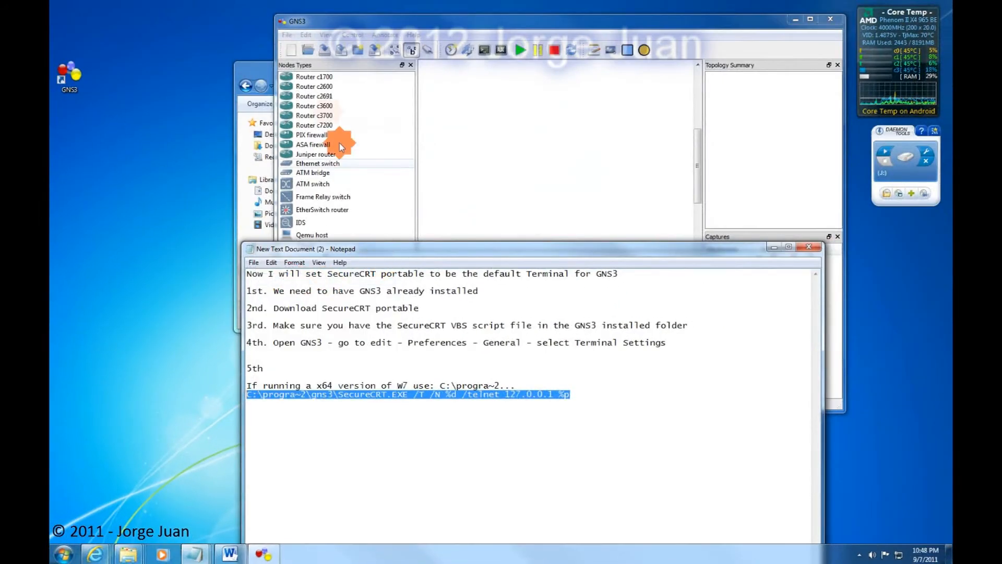
left_click(306, 35)
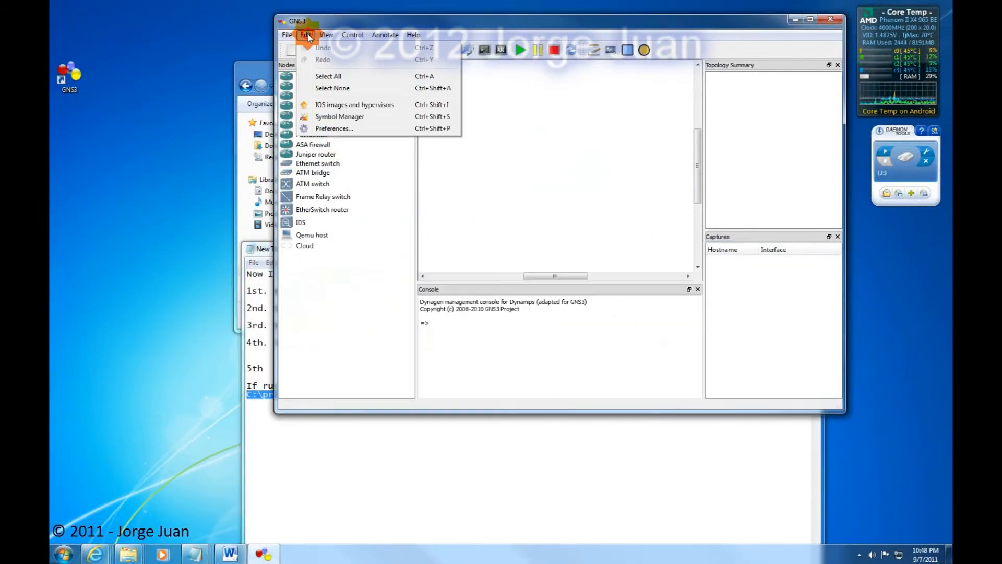
left_click(334, 129)
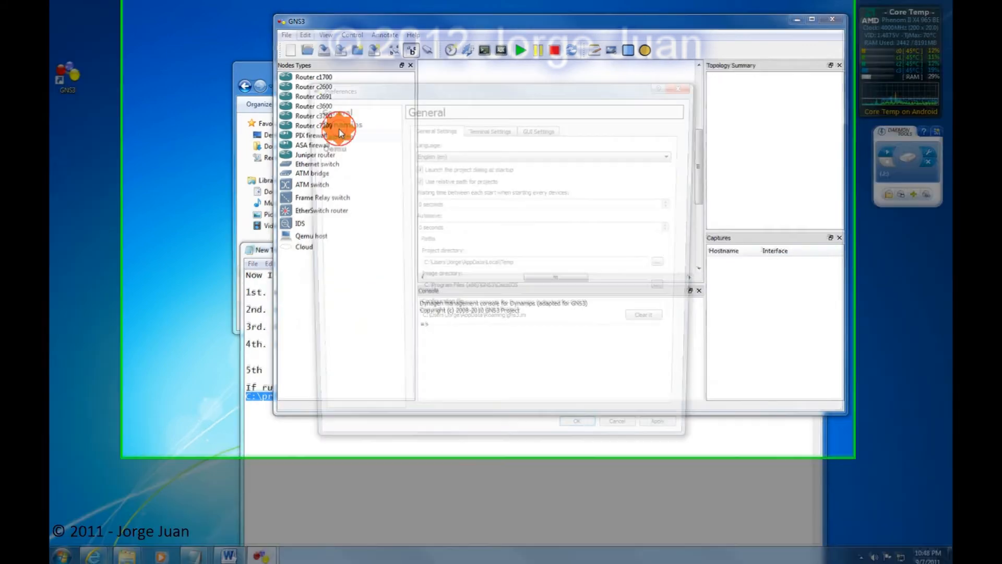
left_click(487, 146)
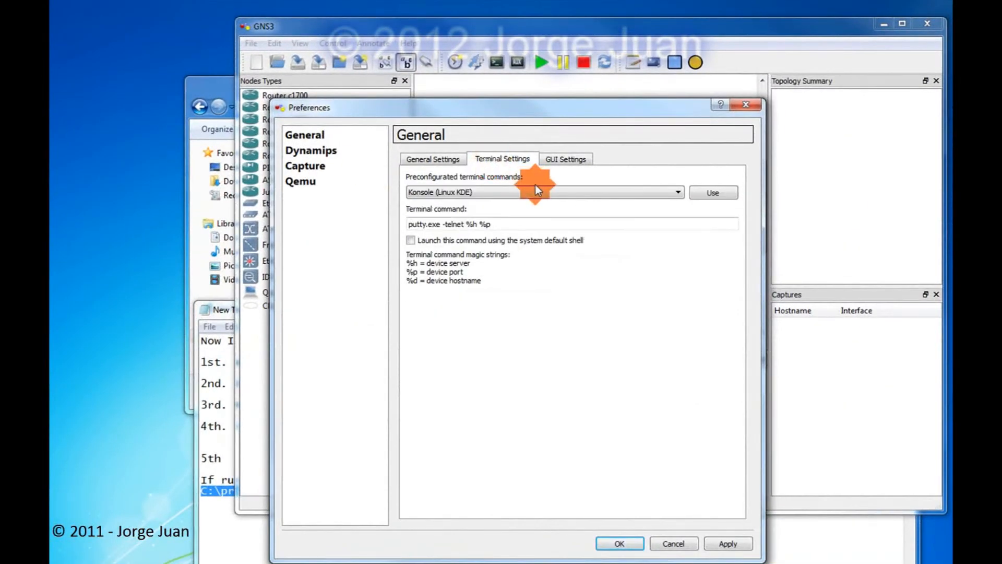
Replace the PuTTY terminal command with the copied SecureCRT.EXE command, enable launching it with the system default shell, and apply the preferences.
left_click(501, 218)
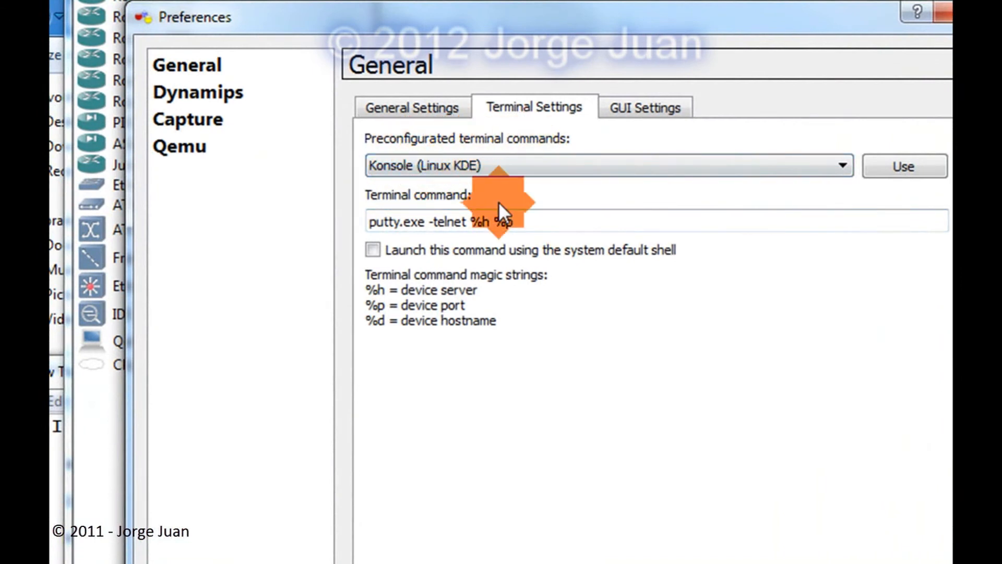
left_click(515, 217)
left_click_drag(517, 222, 349, 222)
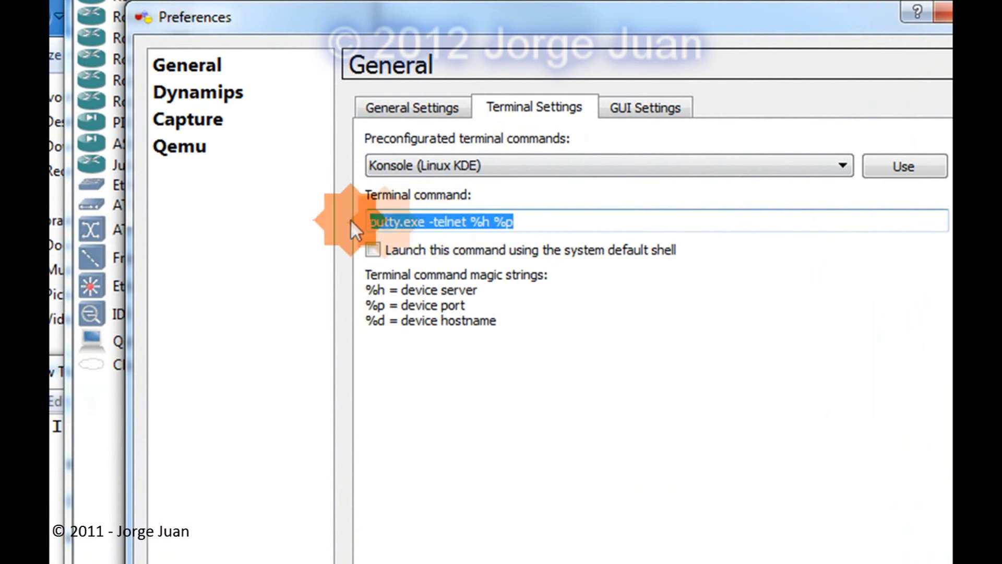
right_click(405, 222)
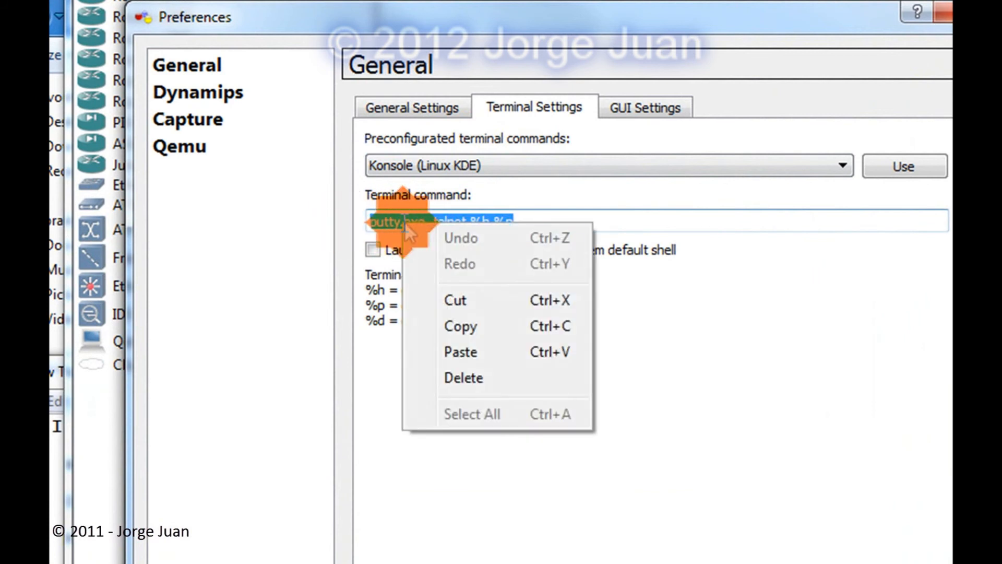
left_click(485, 351)
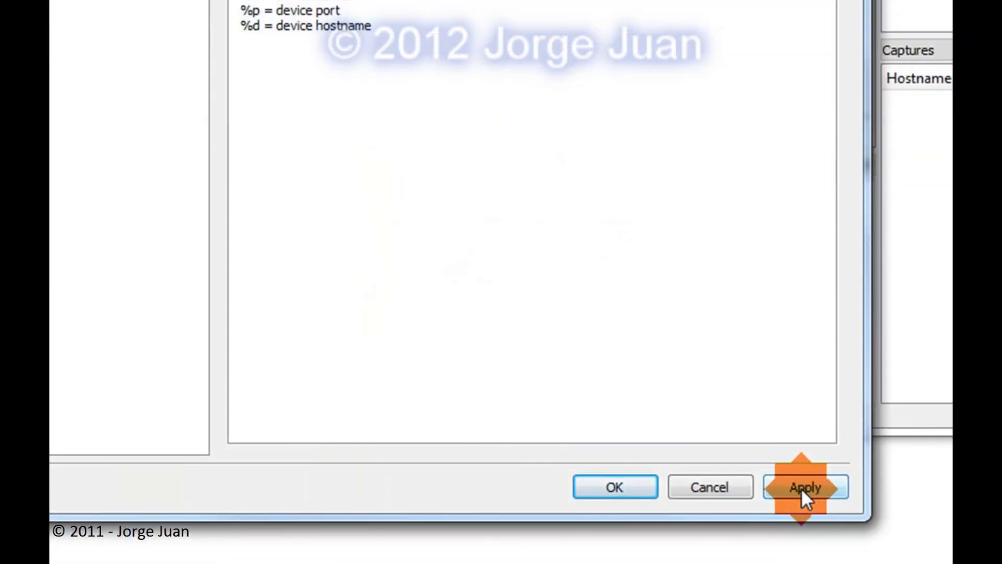
left_click(805, 487)
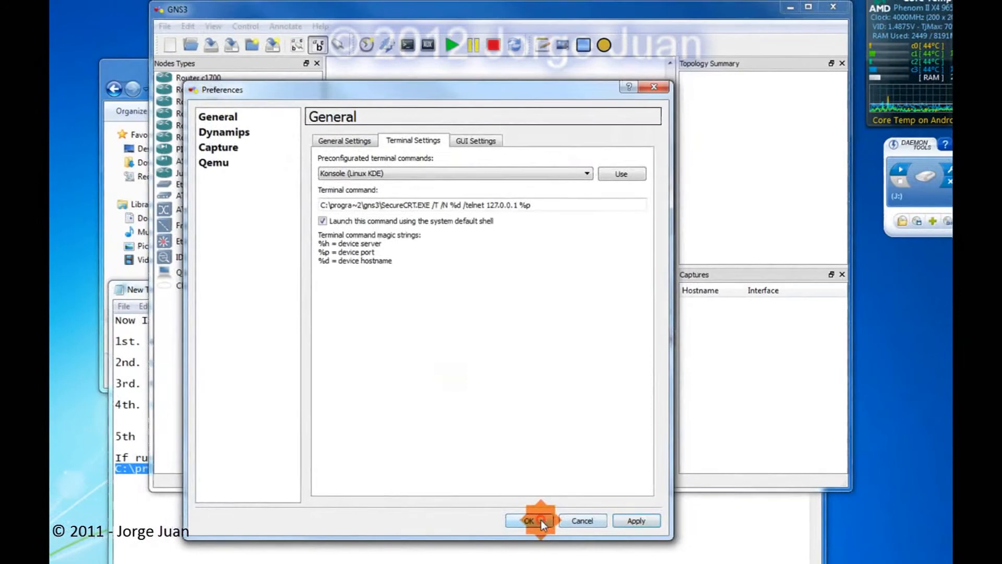
left_click(615, 487)
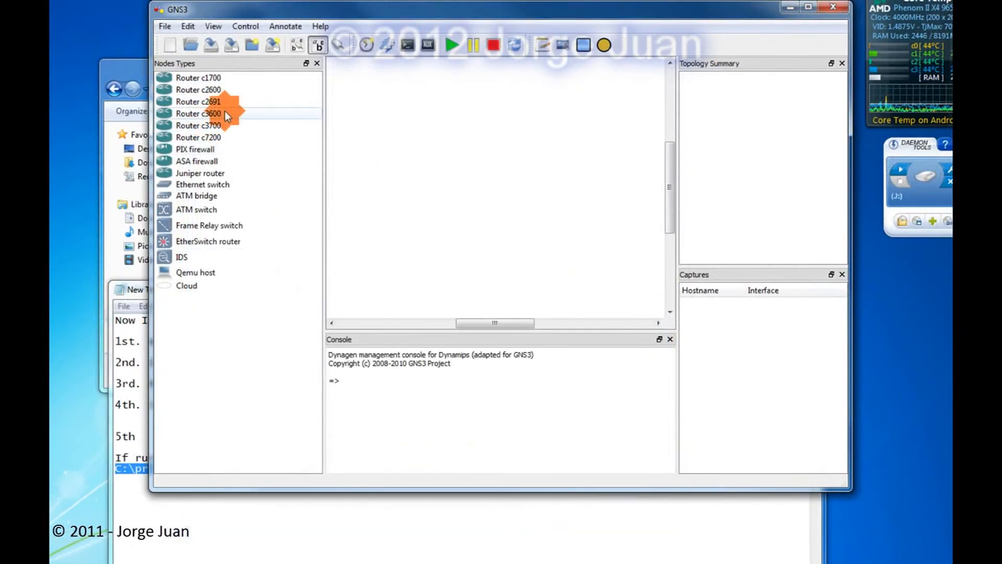
Place a c3600 router on the empty topology canvas and start it.
left_click_drag(178, 113, 420, 138)
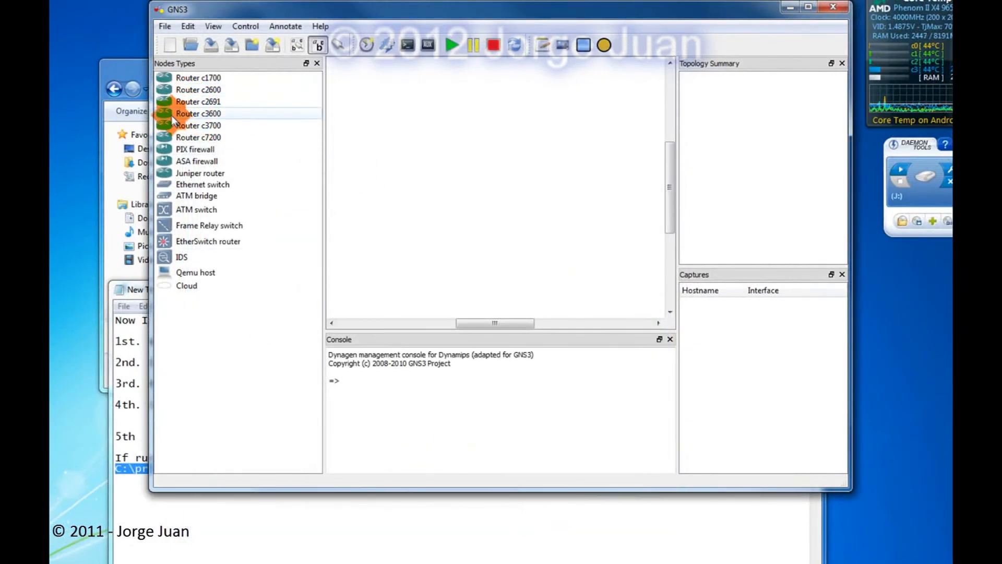
left_click_drag(537, 206, 537, 207)
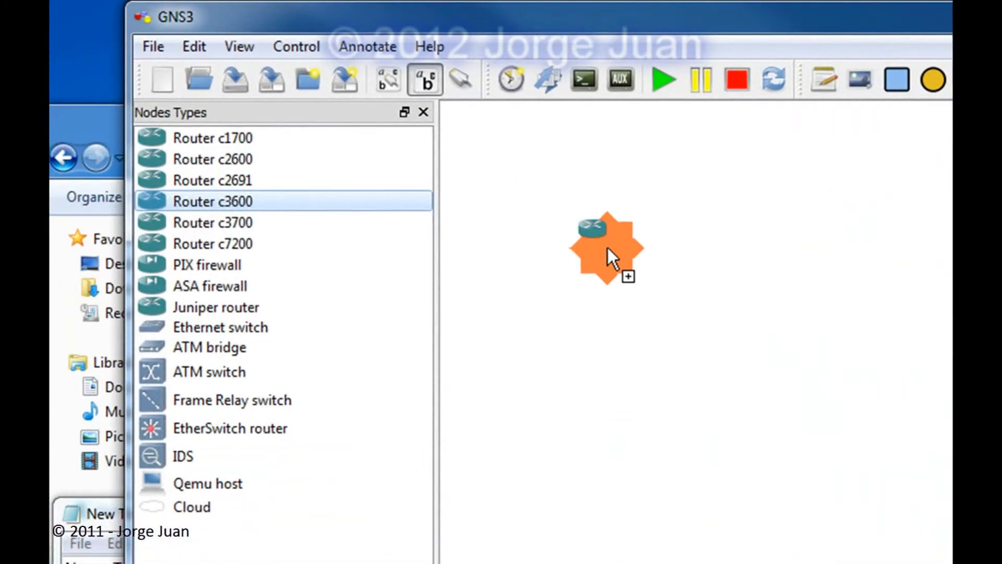
left_click_drag(608, 247, 607, 247)
right_click(606, 246)
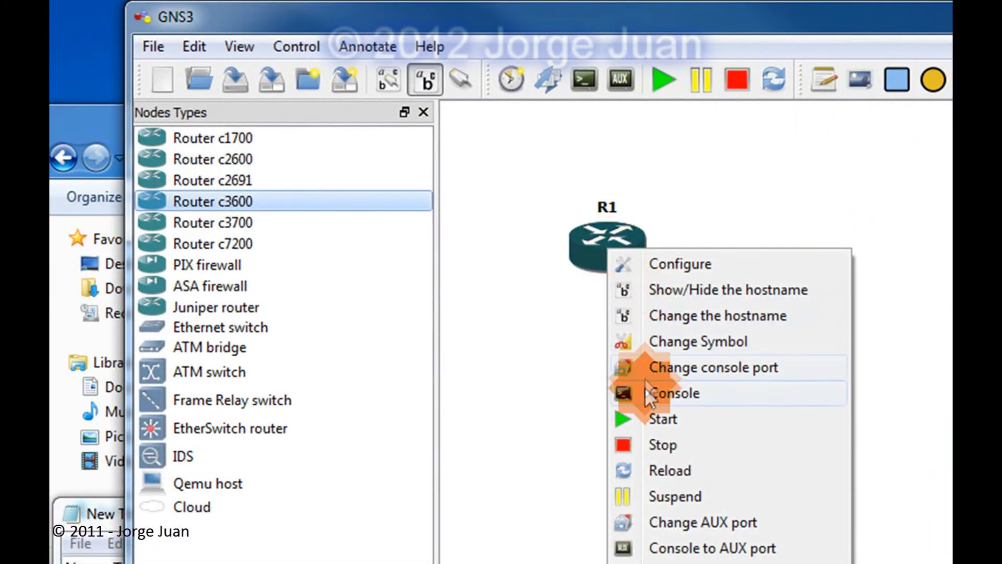
left_click(633, 420)
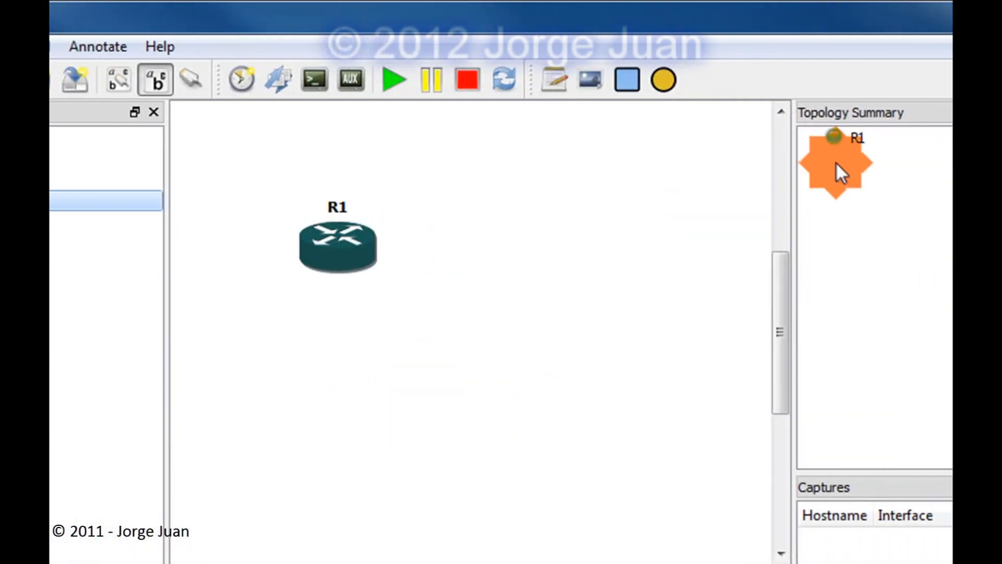
Open the console of router R1 and decline SecureCRT's check for updates.
right_click(326, 248)
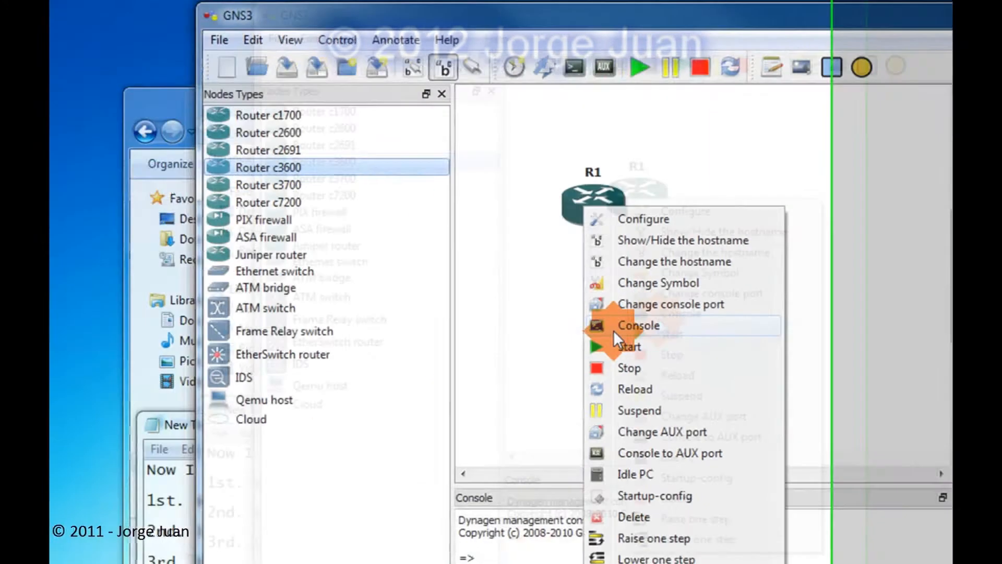
left_click(613, 327)
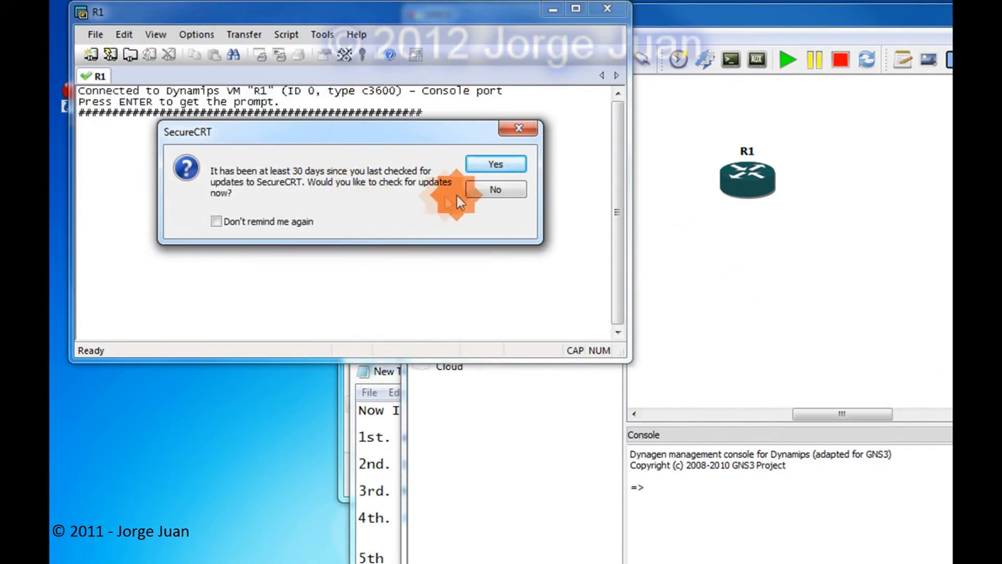
left_click(509, 196)
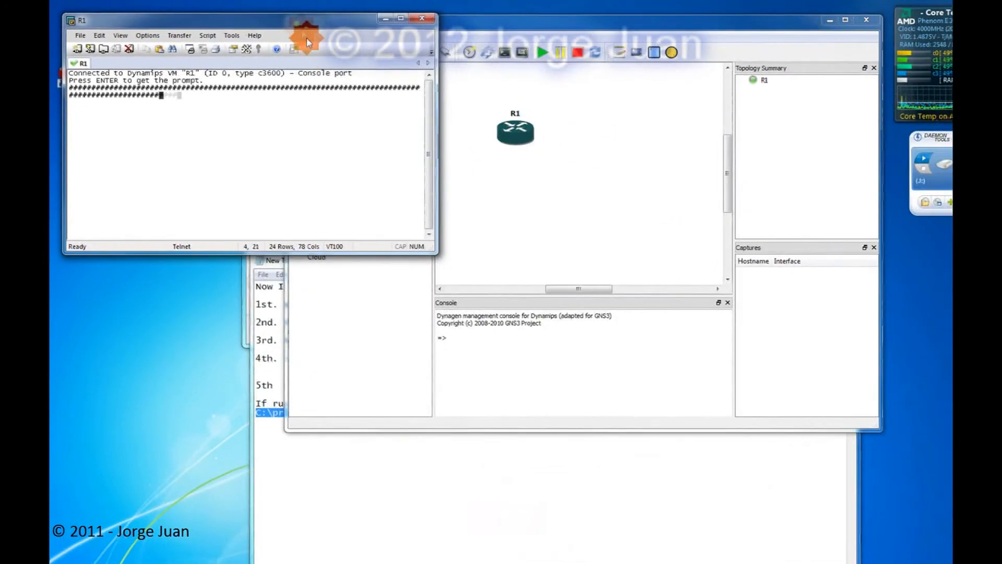
Move the R1 console window over the workspace and examine the router's boot output.
left_click_drag(427, 94, 677, 156)
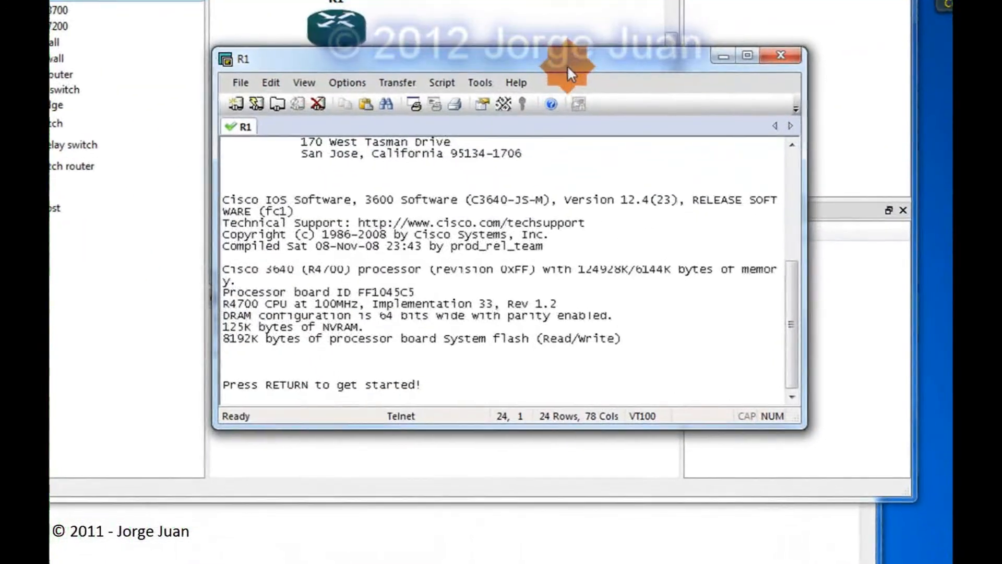
left_click(549, 506)
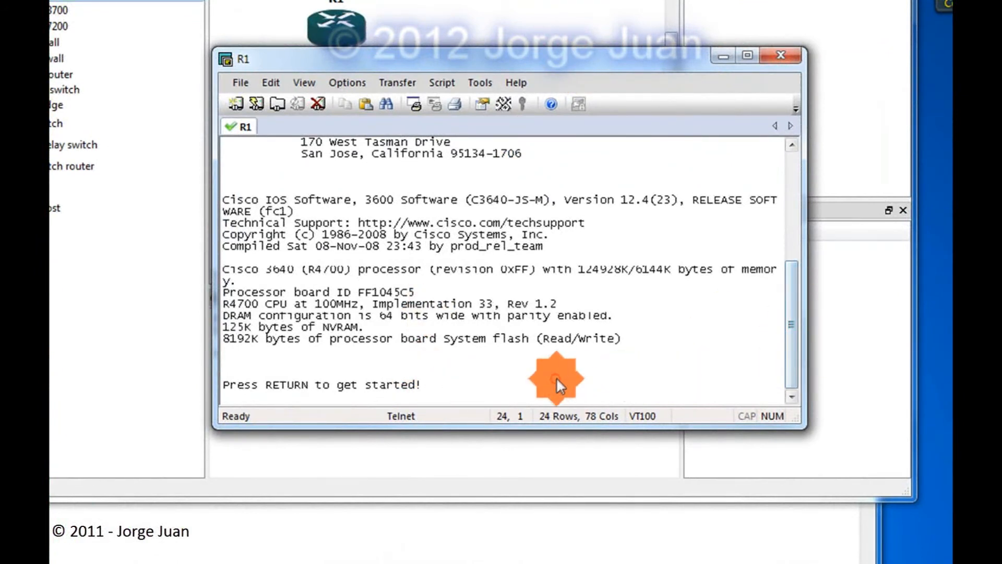
left_click_drag(557, 384, 556, 370)
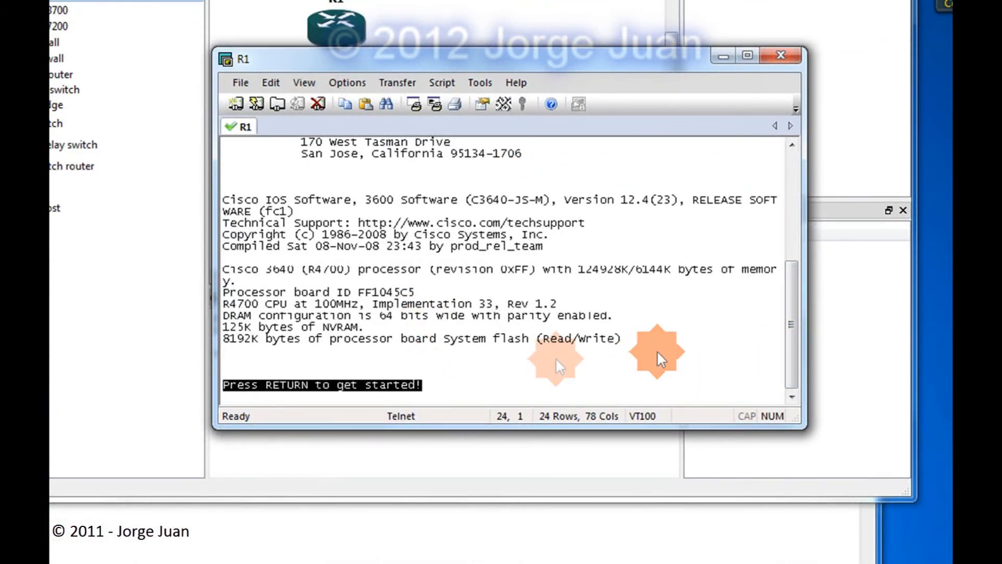
left_click(475, 383)
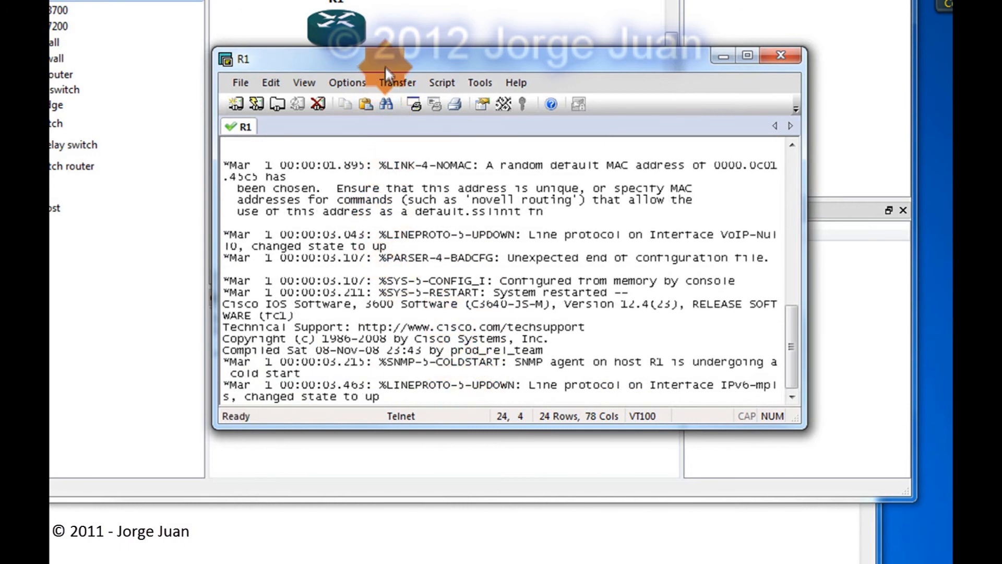
Move the R1 console window clear of the topology, add a second c3600 router beside R1, and start it.
left_click_drag(384, 66, 370, 199)
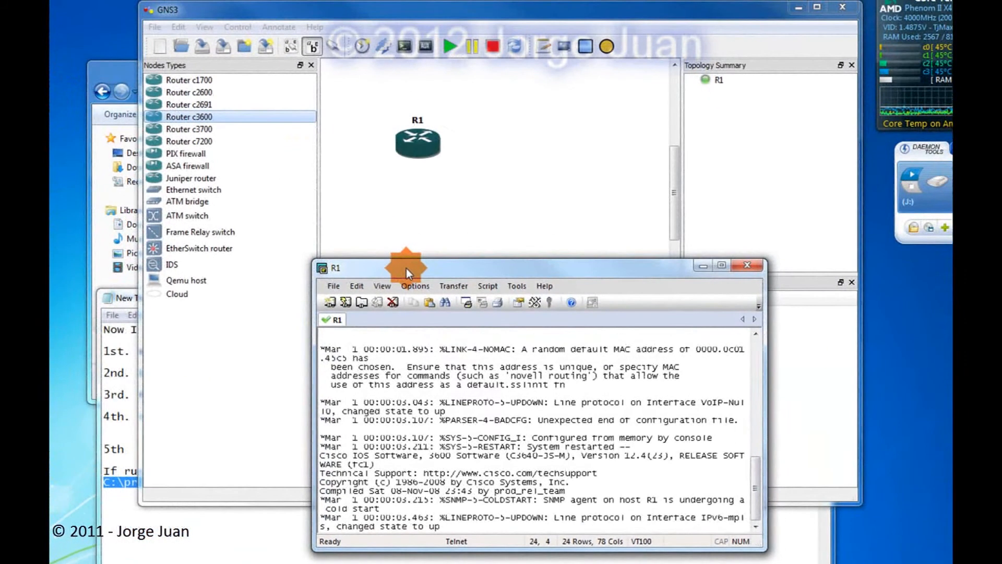
left_click_drag(189, 117, 535, 148)
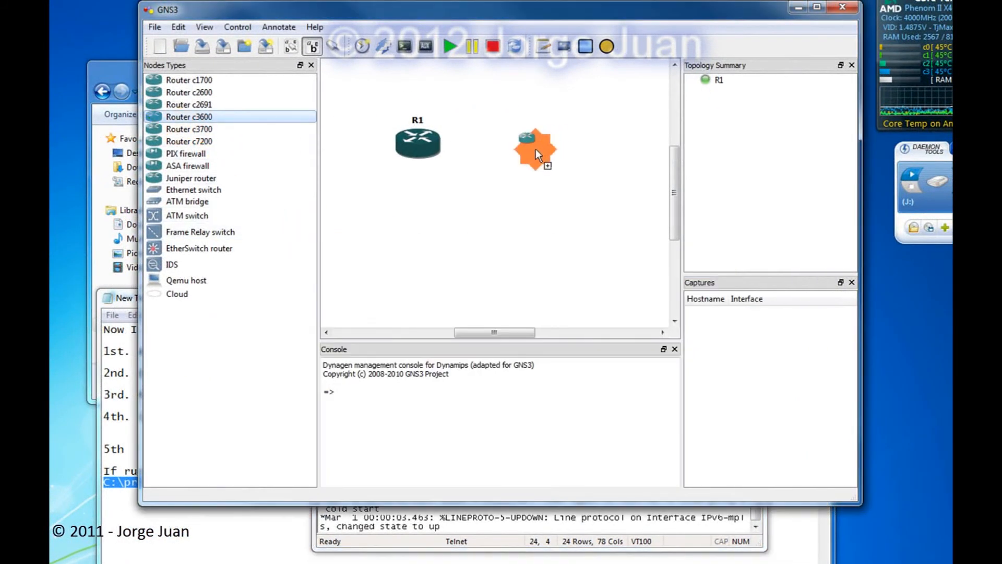
right_click(535, 149)
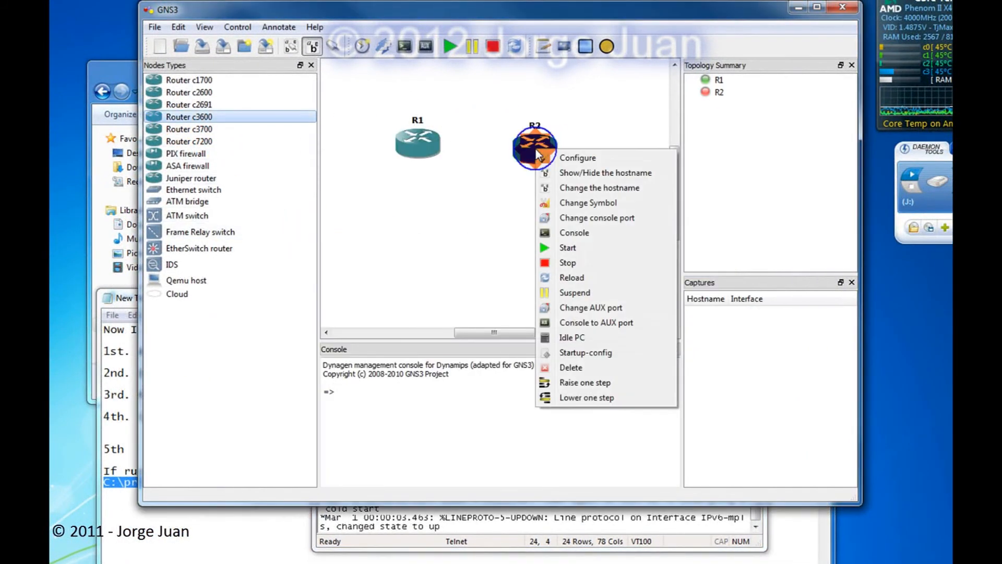
left_click(569, 242)
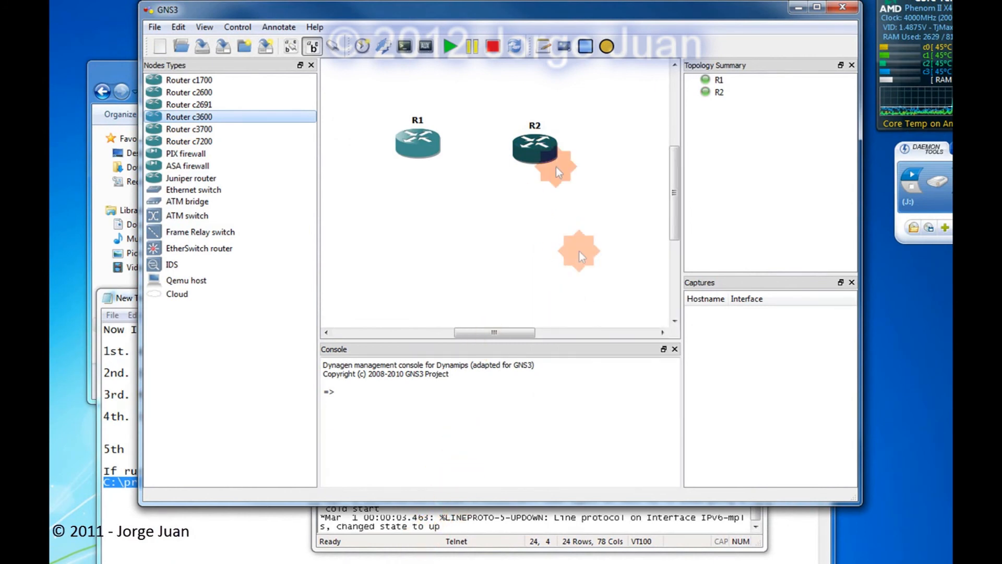
Open R2's console and switch between the R1 and R2 sessions in SecureCRT, finishing on R2.
right_click(532, 148)
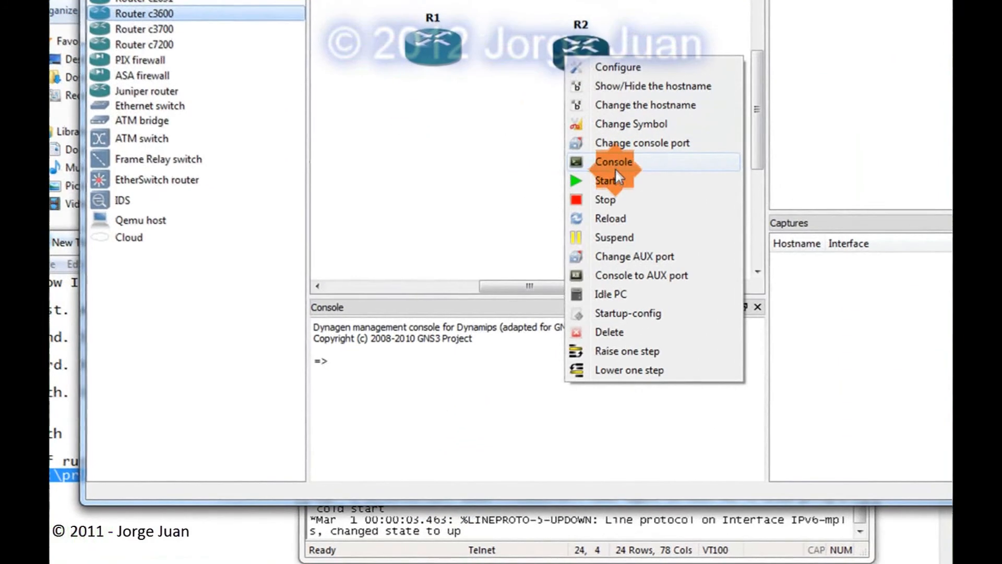
left_click(561, 237)
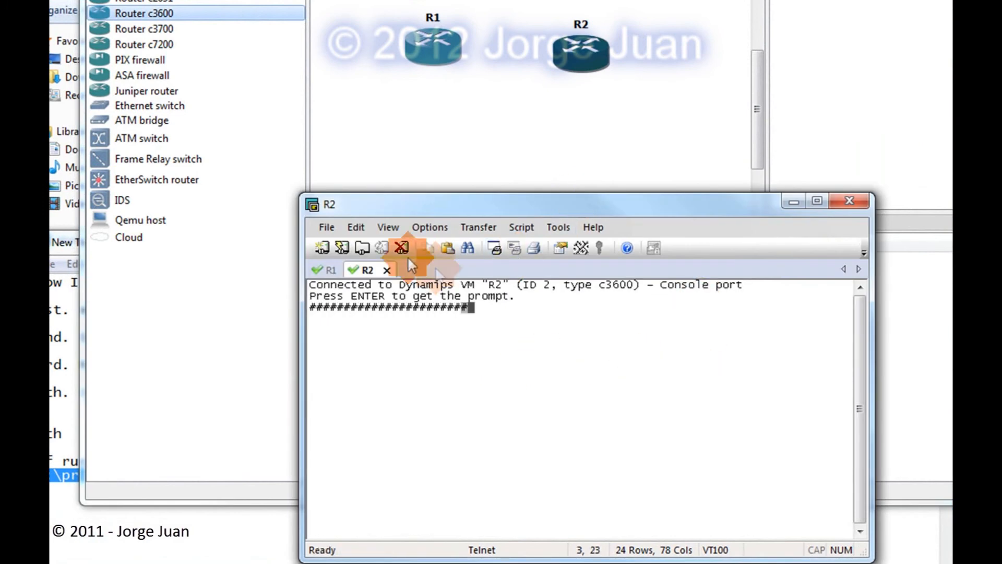
left_click(334, 271)
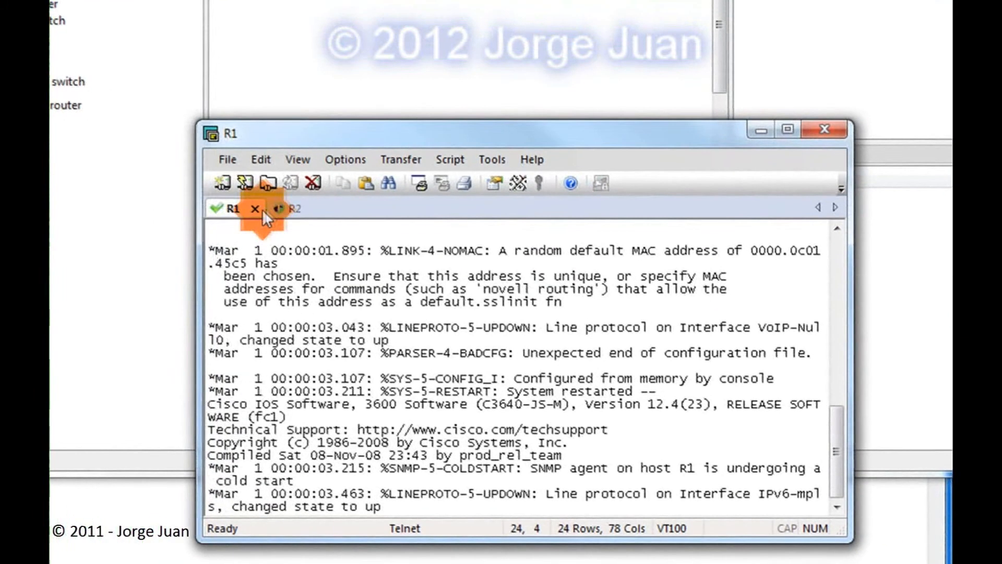
left_click(274, 208)
left_click(402, 214)
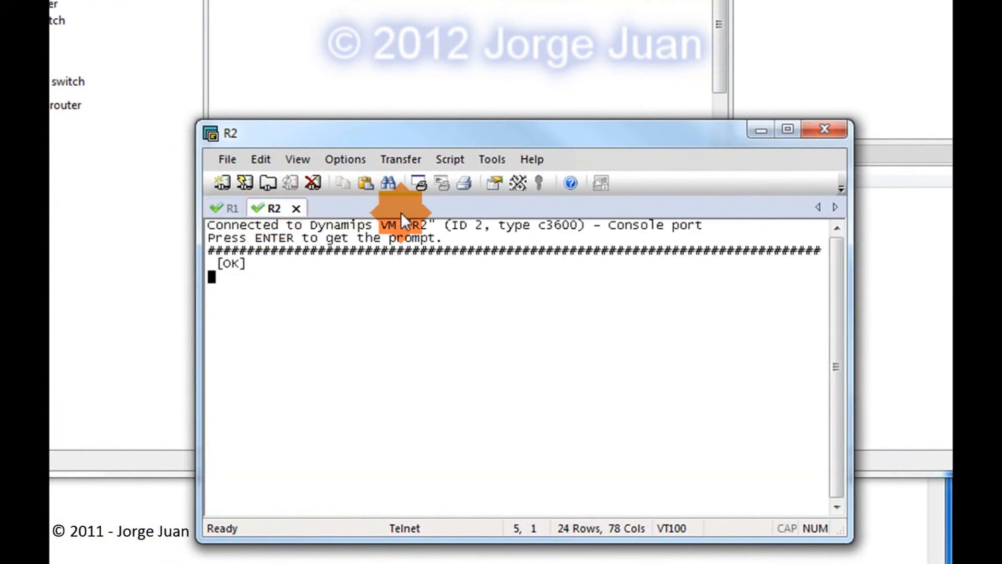
left_click(270, 209)
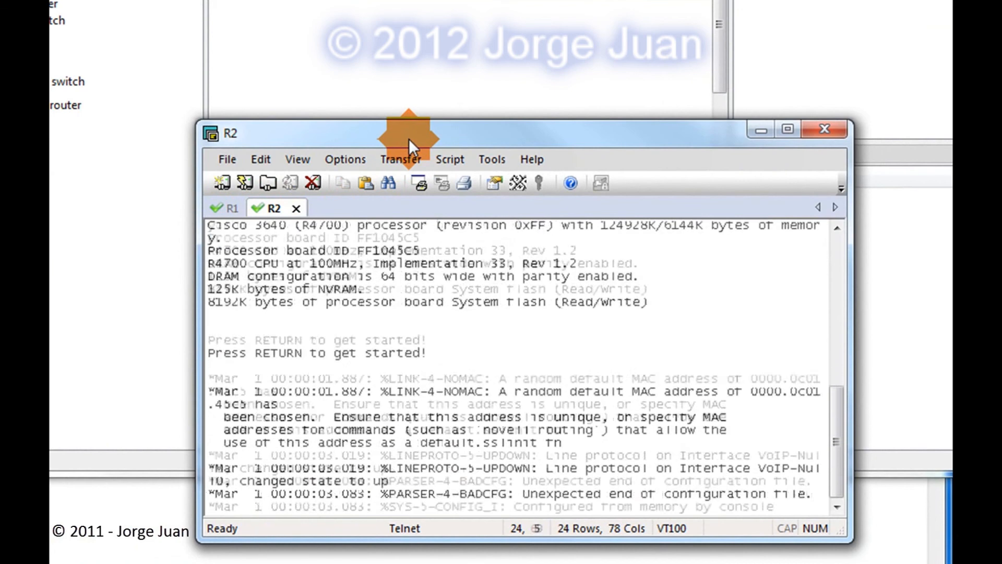
left_click_drag(408, 139, 359, 70)
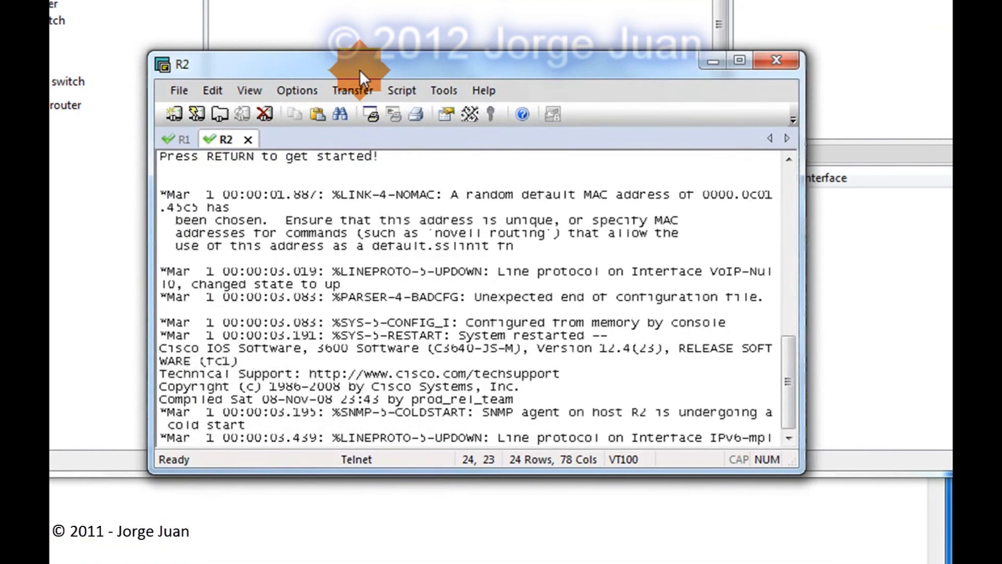